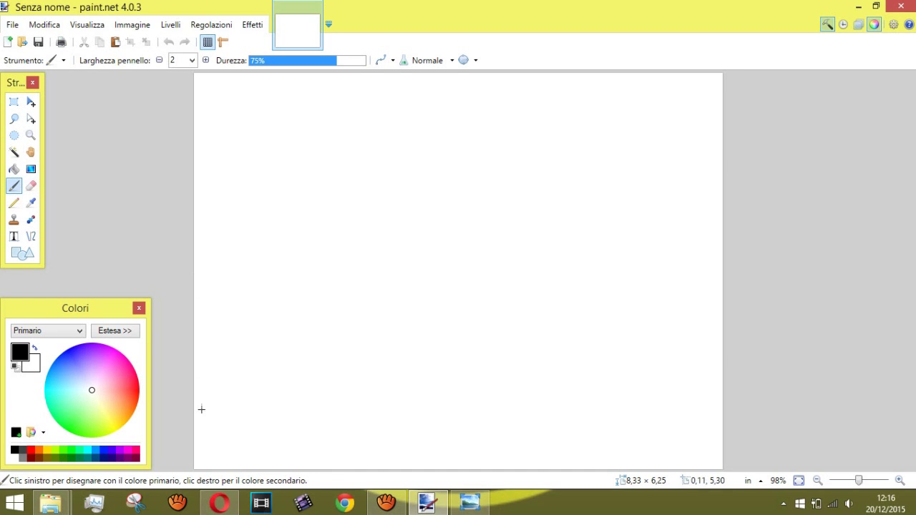
Look over the finished example image del neri.jpg in the photo viewer and close it.
click(469, 503)
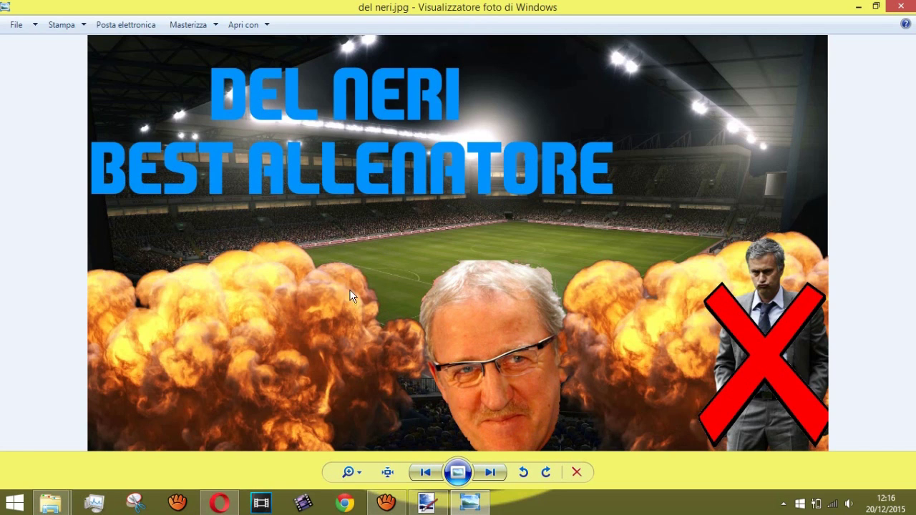
click(904, 6)
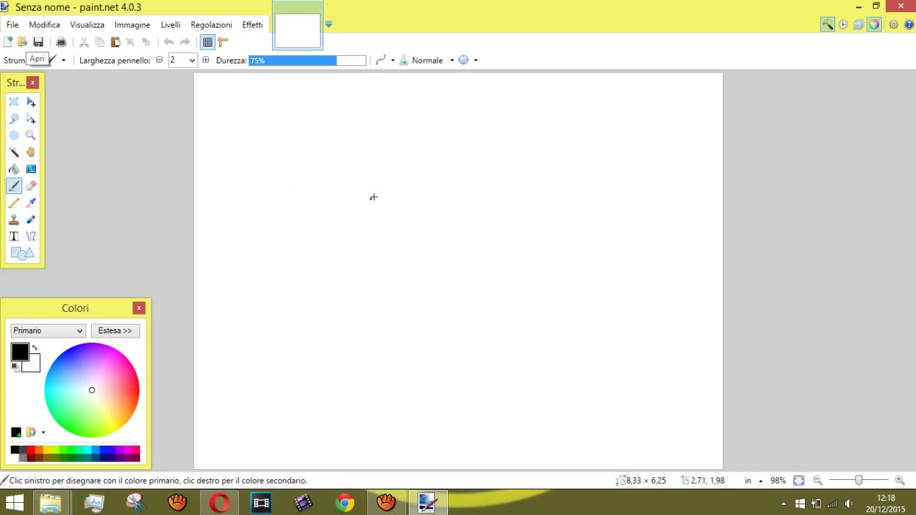
Open the stadium image PES2011_stadium_x18_bmp_jpgcopy.jpg and hide the colour palette.
click(21, 42)
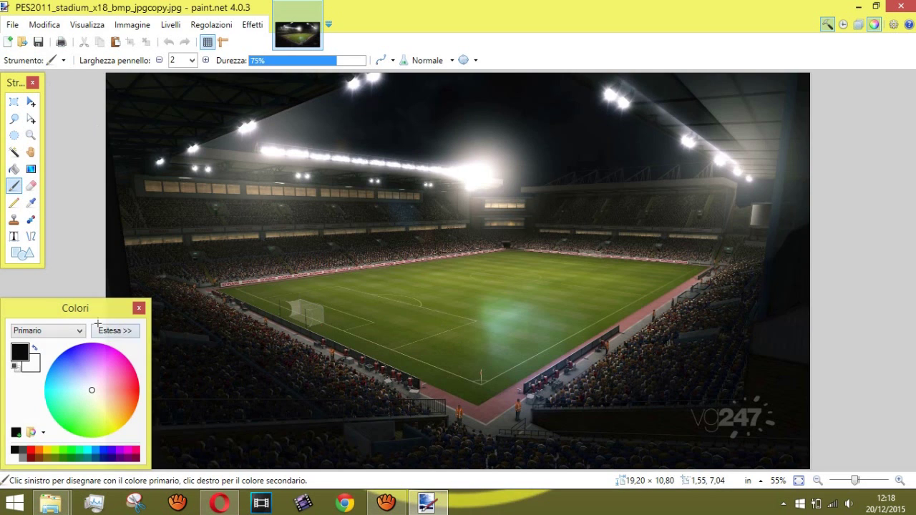
click(139, 308)
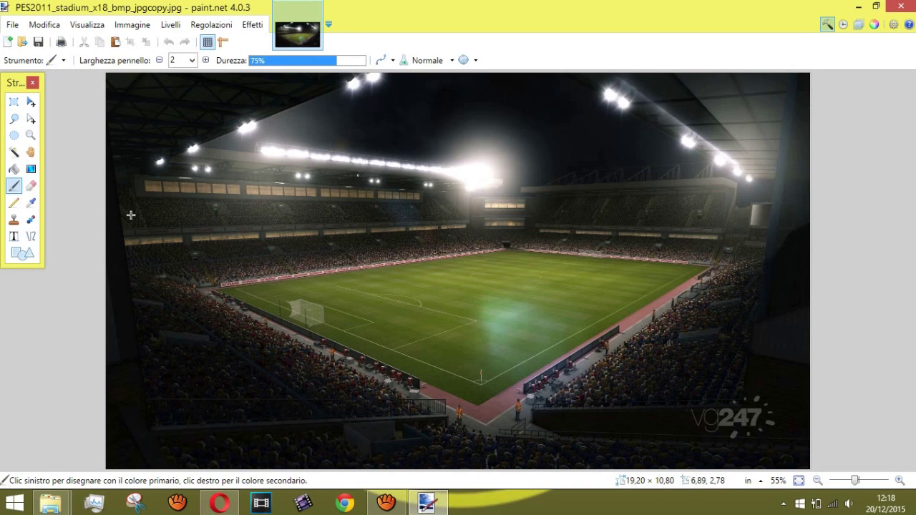
Try the sample text FFGH on the stadium image in Call Of Ops Duty at size 144, and erase it.
click(11, 240)
click(154, 149)
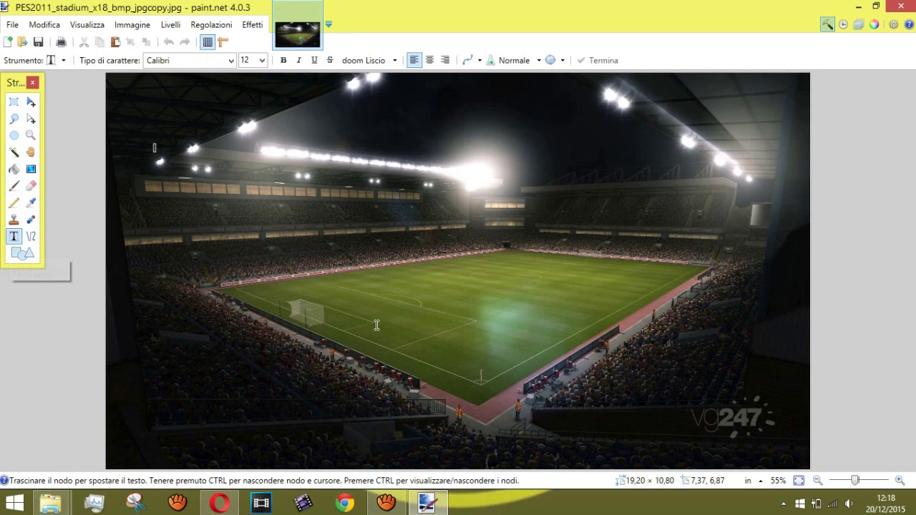
click(263, 61)
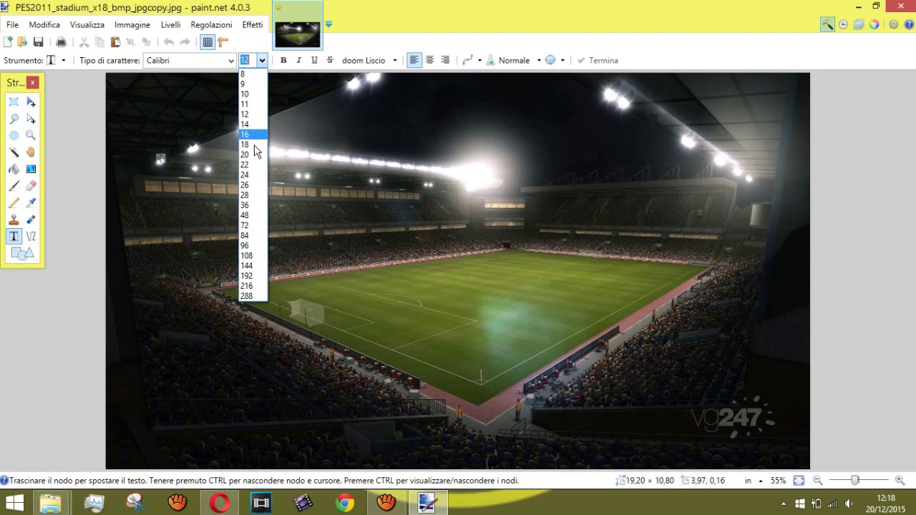
click(247, 265)
click(230, 61)
scroll(244, 100, down, 1)
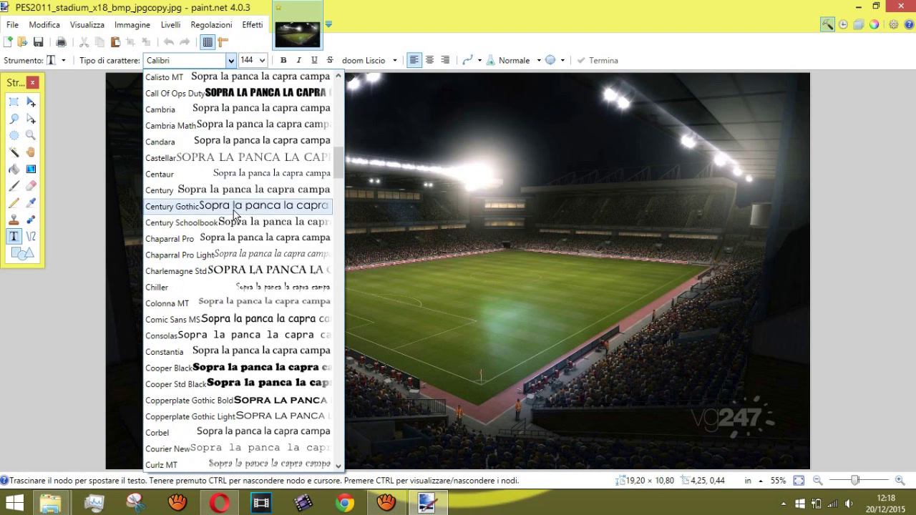
click(245, 98)
text(FFGH)
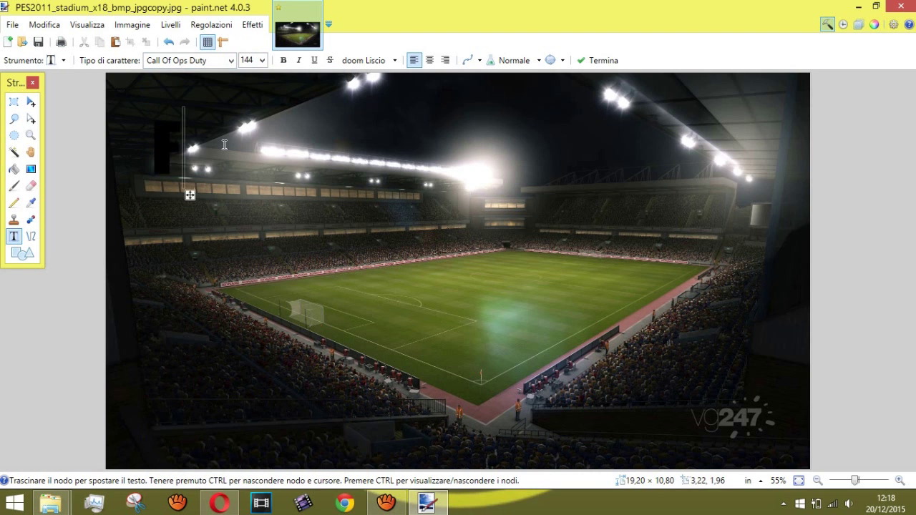
key(BackSpace)
key(BackSpace)
key(BackSpace)
key(BackSpace)
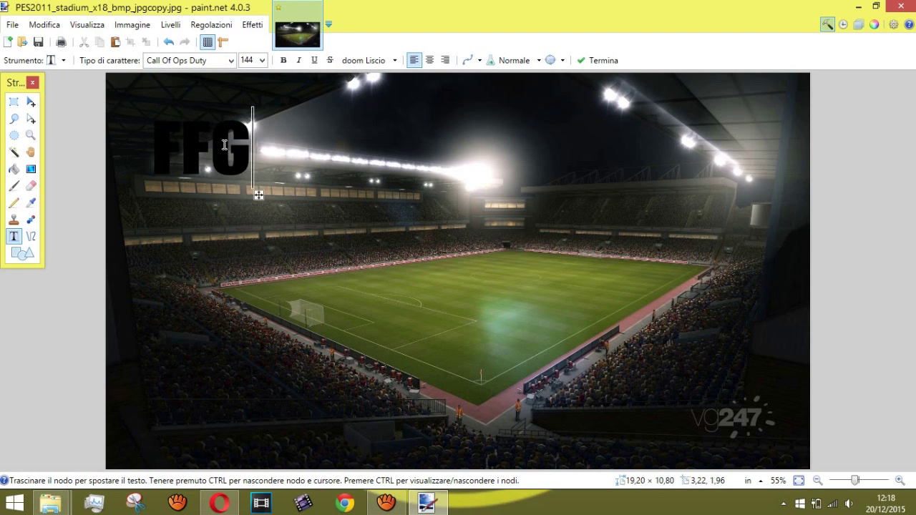
Try the sample text FFFFVF on the stadium image in the EA Sans Curves Regular font, and erase it.
click(229, 62)
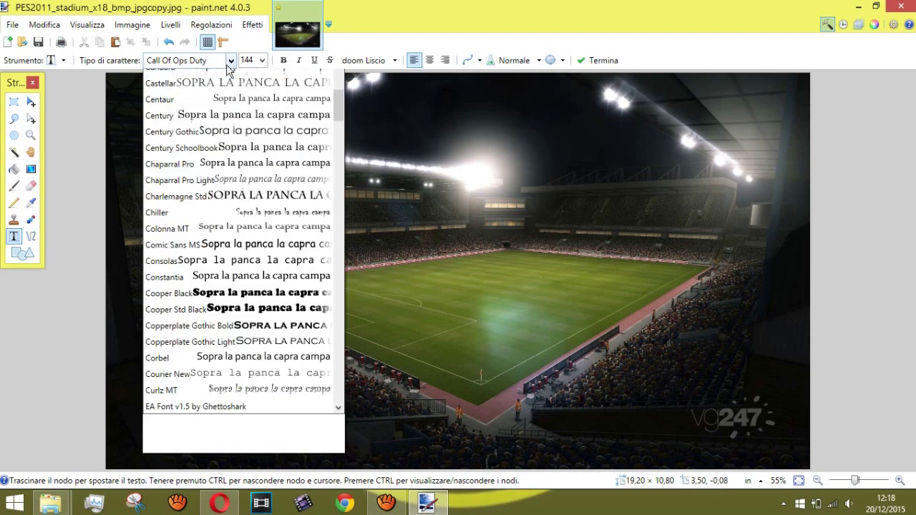
scroll(236, 429, down, 3)
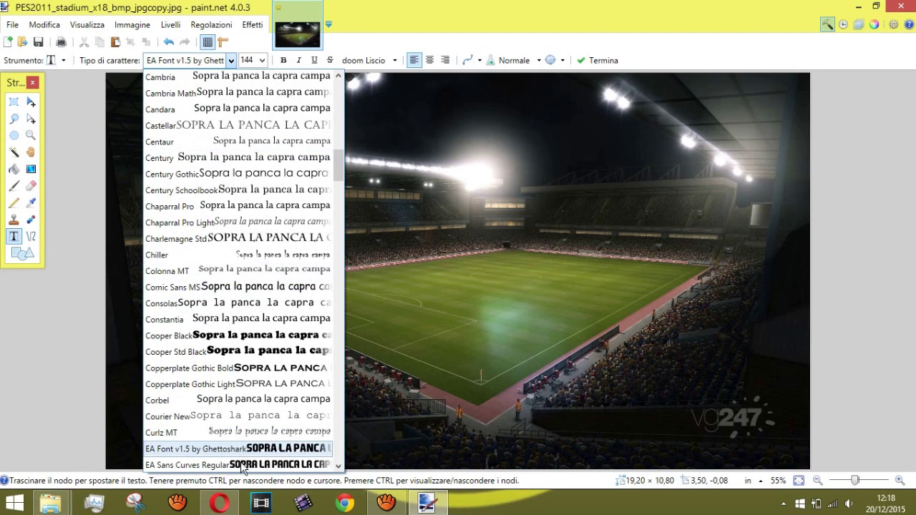
click(251, 432)
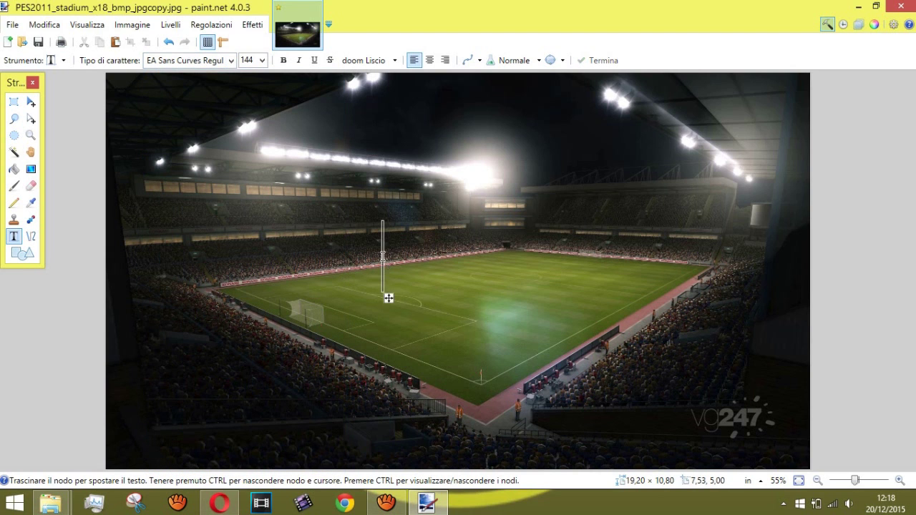
text(FFFFVF)
key(BackSpace)
key(BackSpace)
key(BackSpace)
key(BackSpace)
key(BackSpace)
key(BackSpace)
click(195, 194)
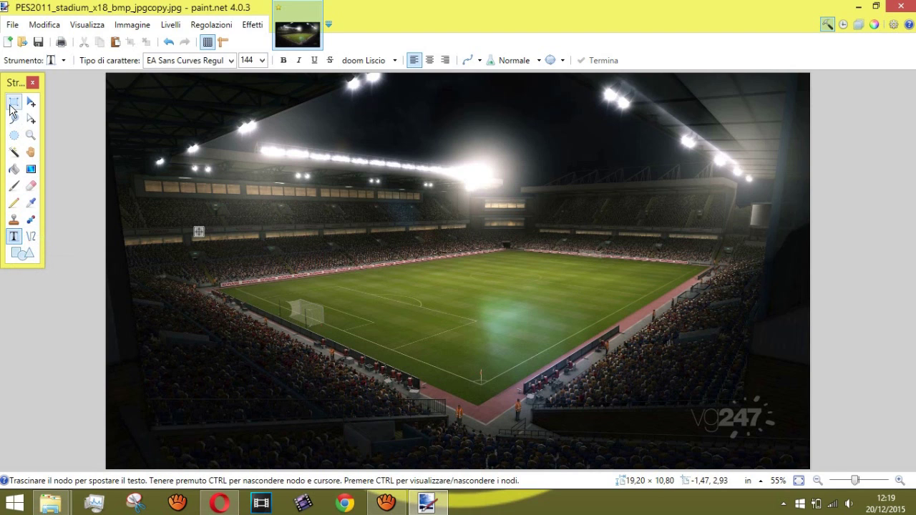
Open the image explosion_test_by_gamekiller48-d5wlzqk.png from the Desktop as a second image.
click(63, 301)
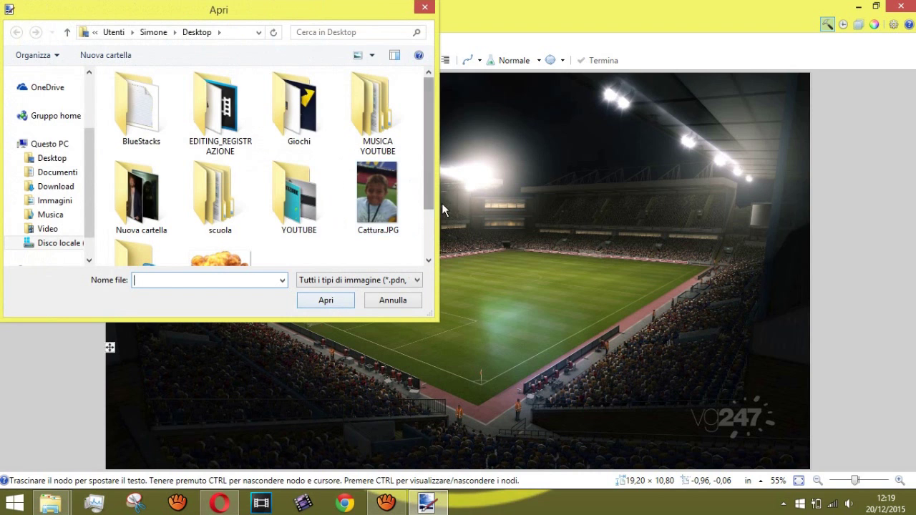
scroll(430, 240, down, 1)
scroll(431, 240, down, 1)
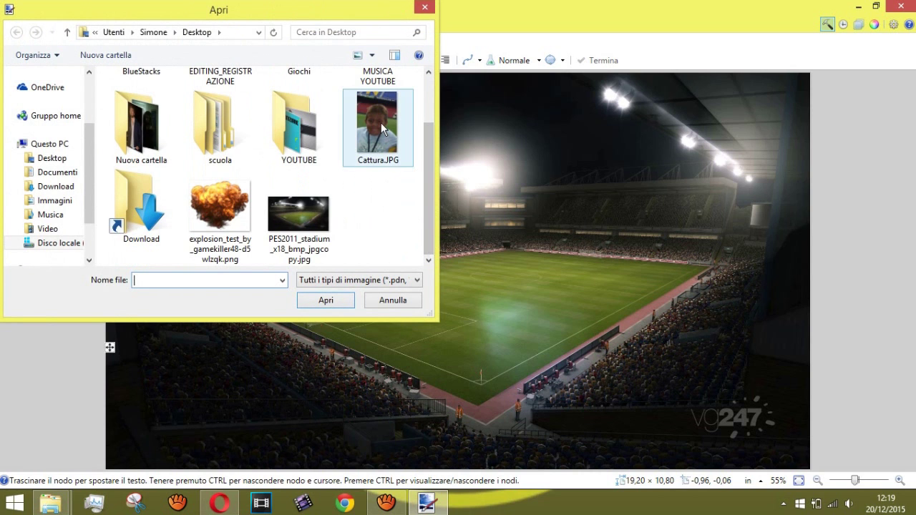
double_click(199, 249)
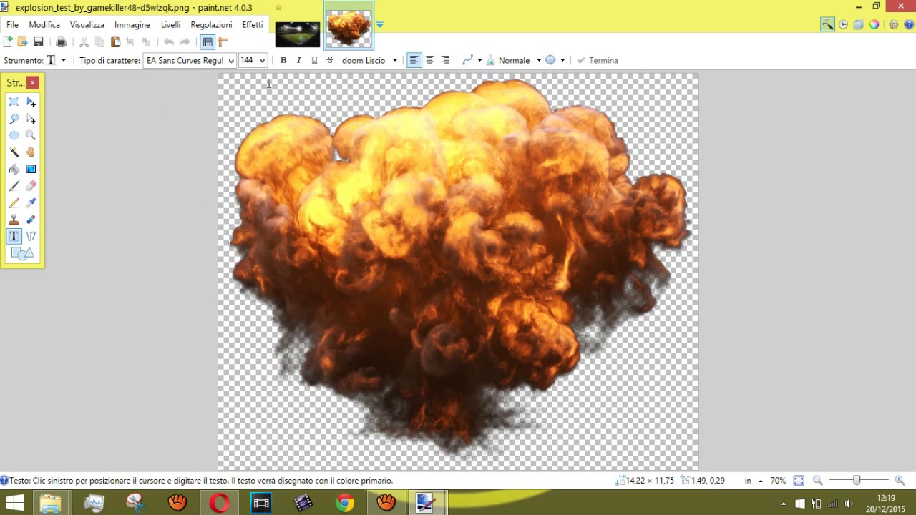
In Opera, choose the front-view red Panda from the macchina.png image results and save it to the Desktop as 380x372_pandacivedelungo11.png.
click(222, 504)
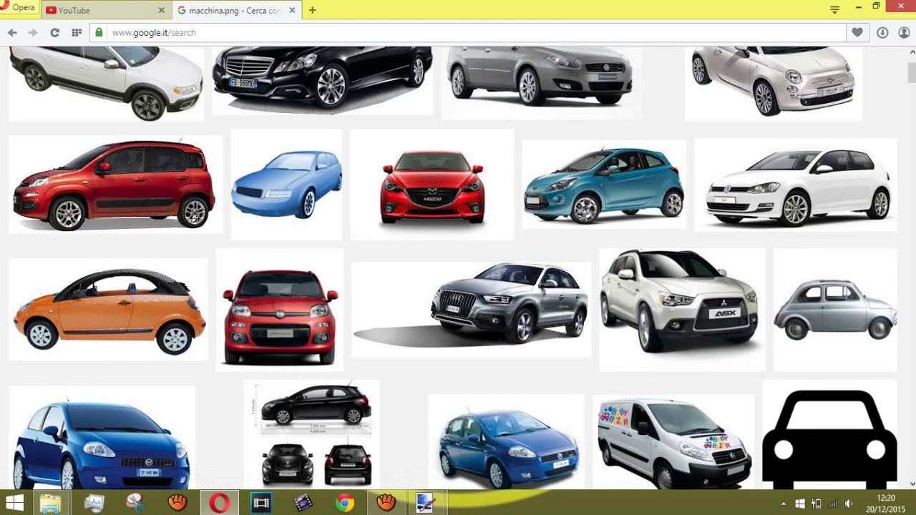
scroll(453, 268, down, 1)
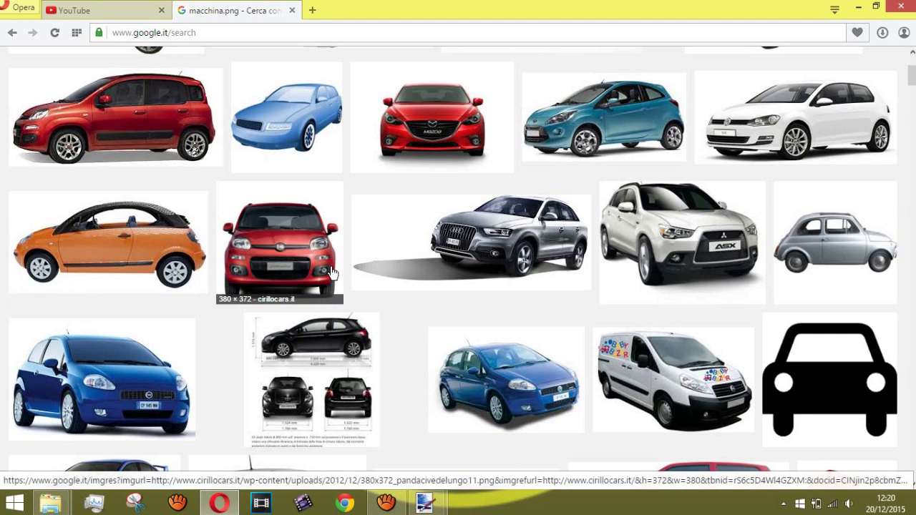
click(301, 234)
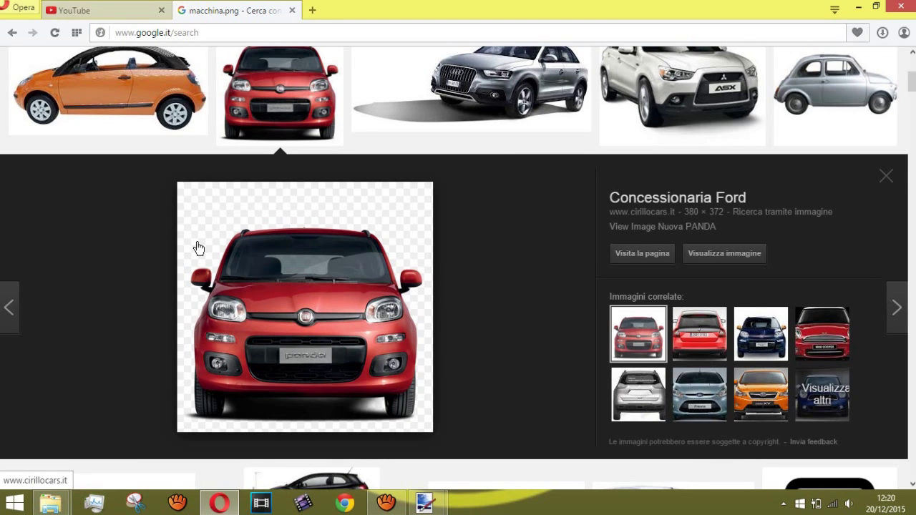
right_click(262, 303)
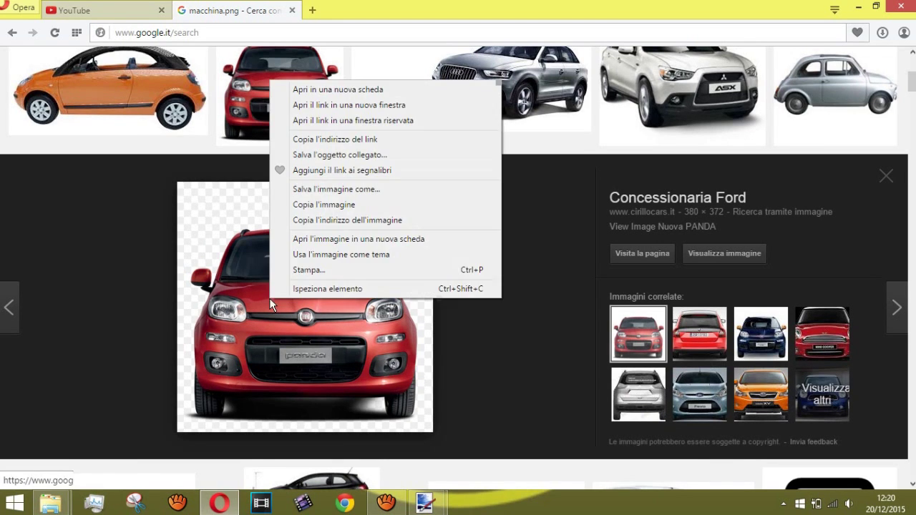
click(301, 192)
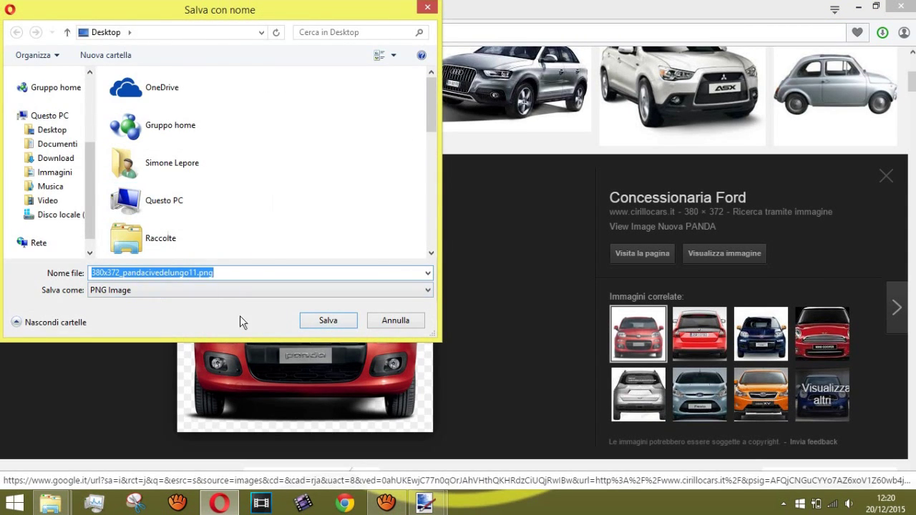
click(332, 321)
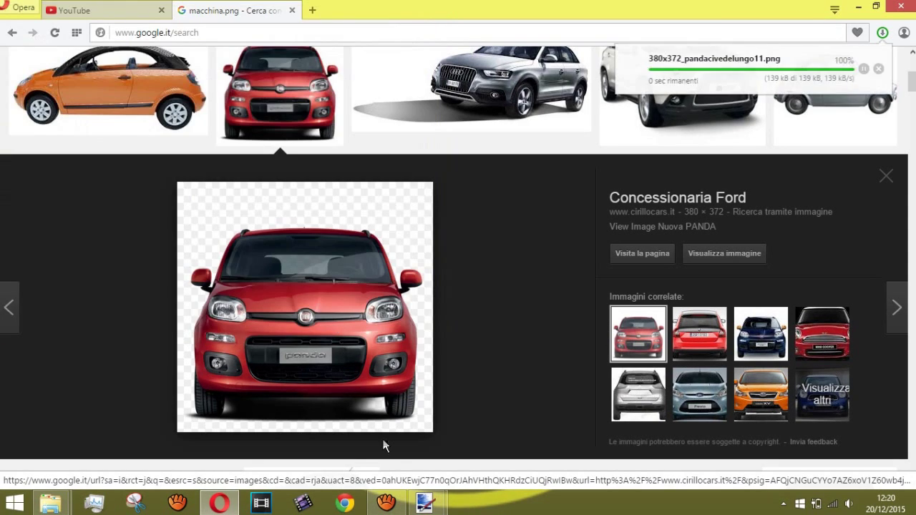
Return to paint.net and open the saved car image 380x372_pandacivedelungo11.png.
mouse_move(425, 503)
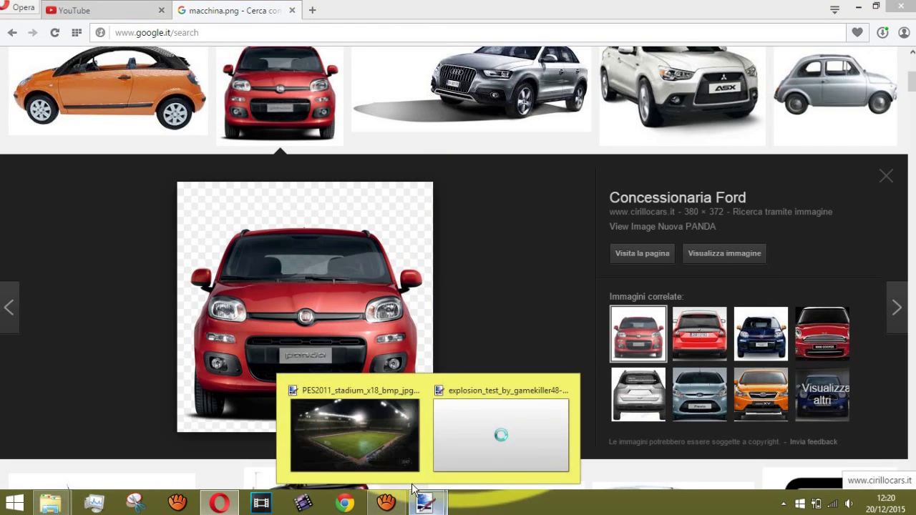
click(376, 449)
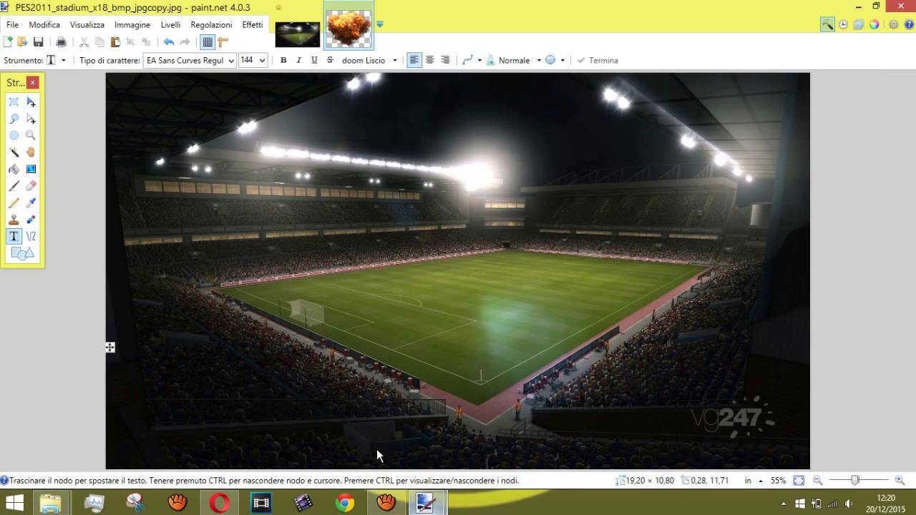
click(26, 45)
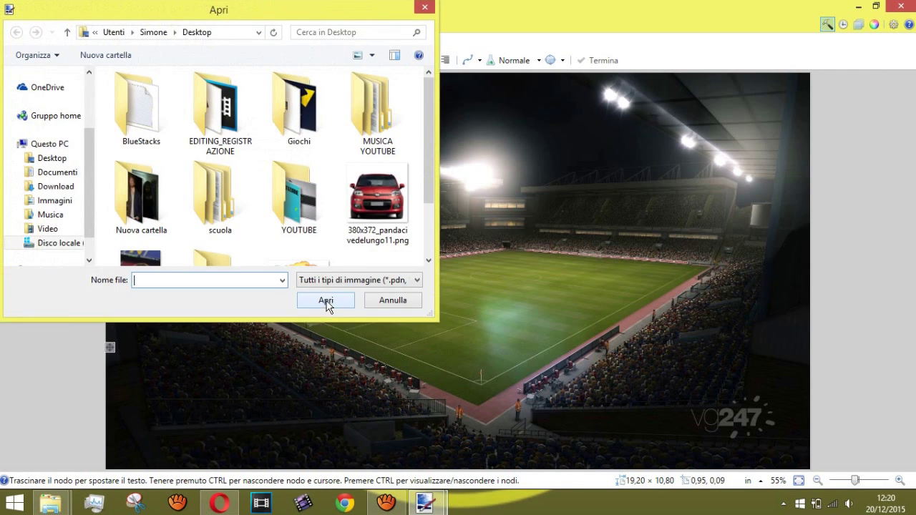
double_click(353, 212)
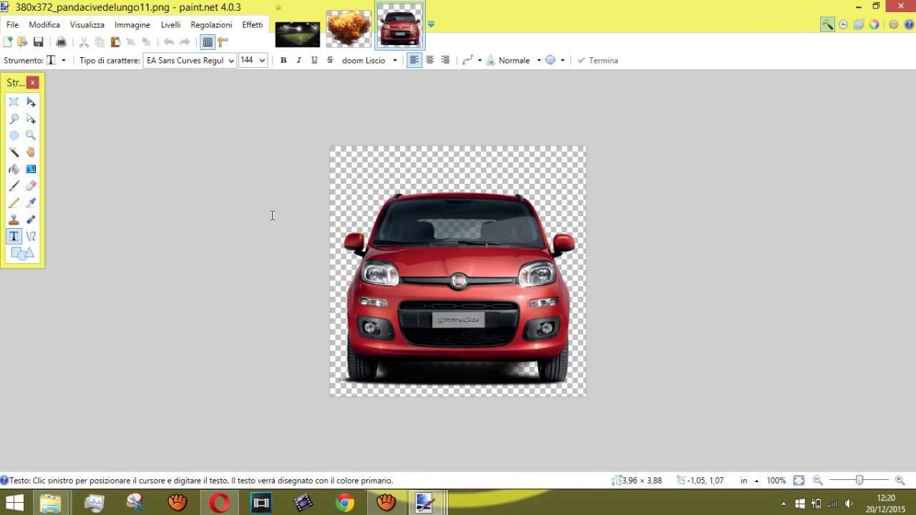
Select the entire car image and copy it.
click(43, 24)
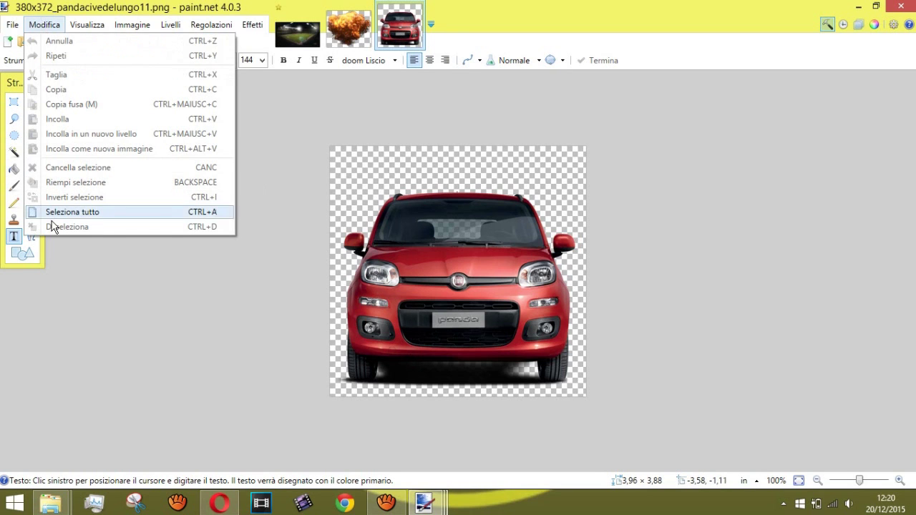
click(43, 24)
click(43, 24)
click(43, 24)
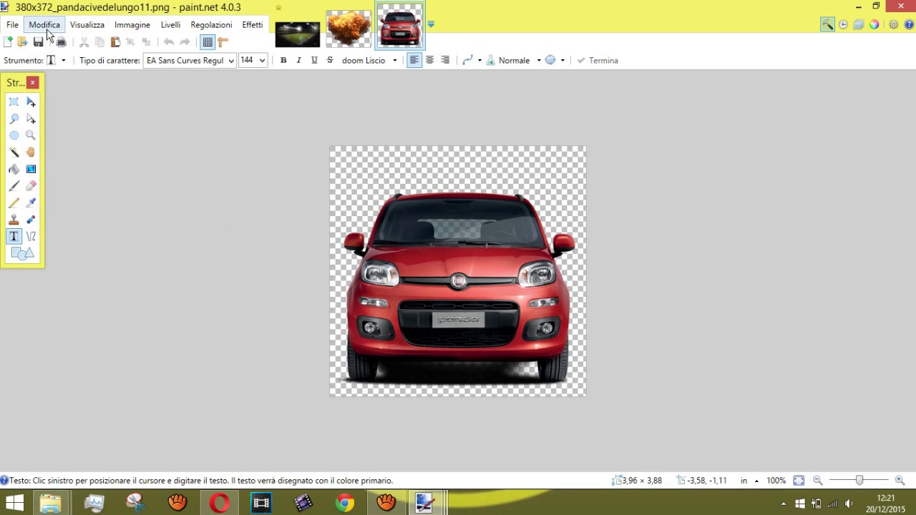
click(43, 24)
click(72, 212)
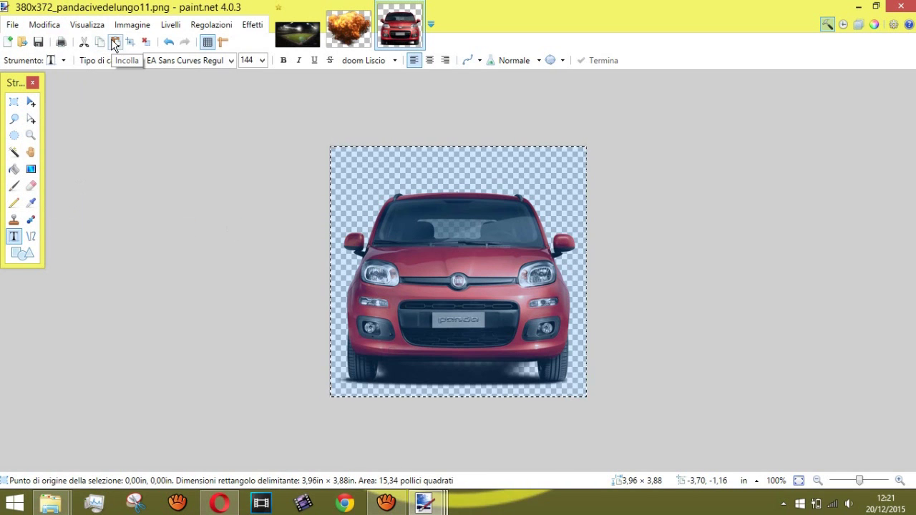
click(100, 45)
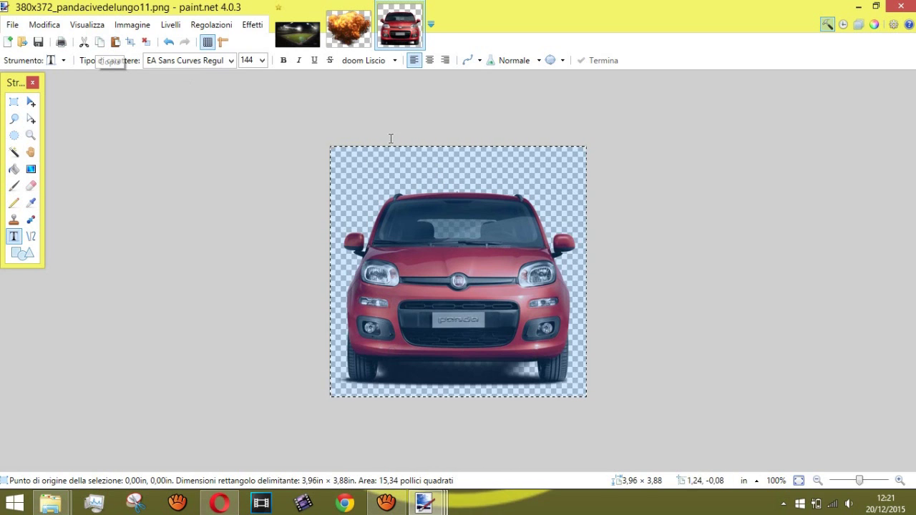
Paste the copied car into the stadium image.
click(305, 38)
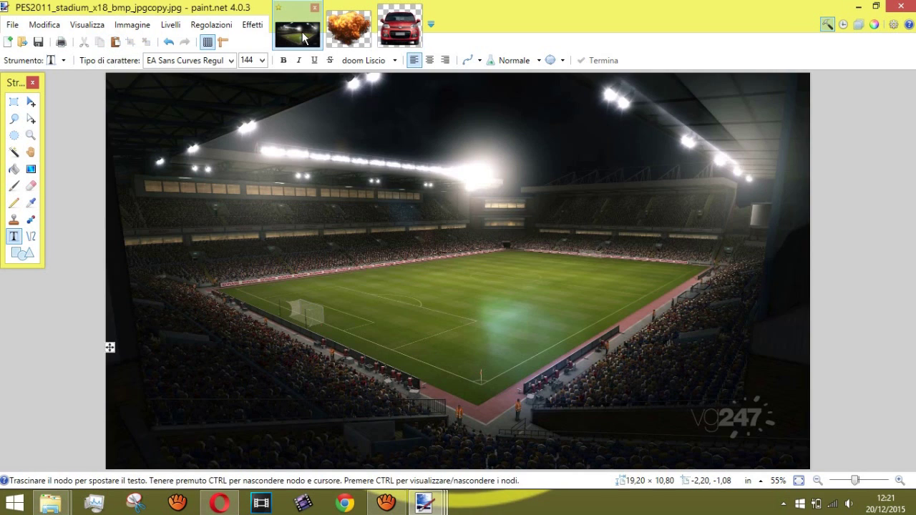
click(42, 26)
click(80, 129)
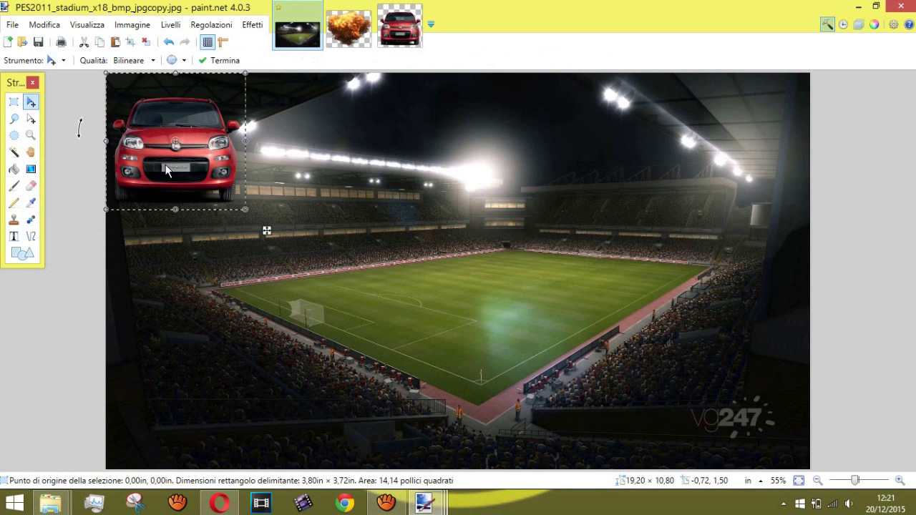
Enlarge the pasted car to about 5.53 × 5.31 in and place it at the lower centre of the stadium, over the pitch's near corner.
drag(152, 170, 436, 333)
drag(446, 286, 461, 217)
drag(405, 320, 366, 380)
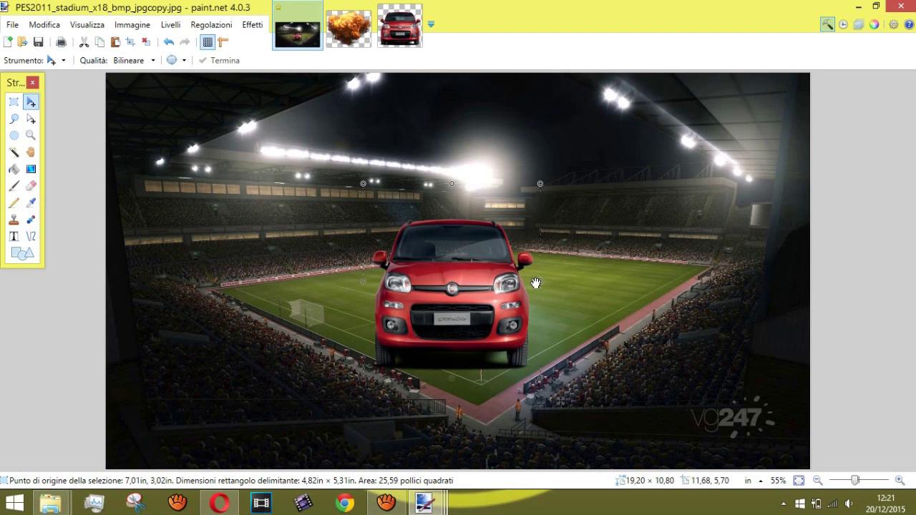
drag(542, 288, 499, 282)
drag(364, 281, 295, 284)
drag(425, 341, 462, 353)
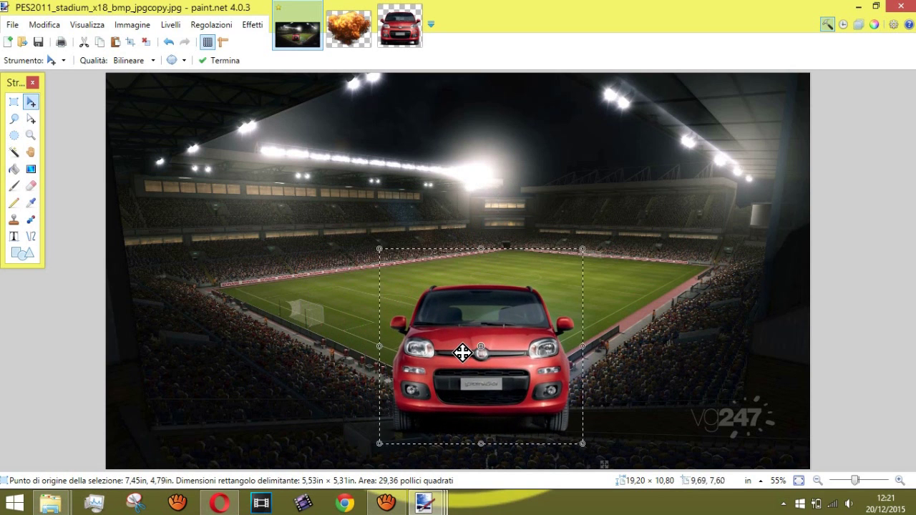
Select the entire explosion image and copy it.
click(348, 43)
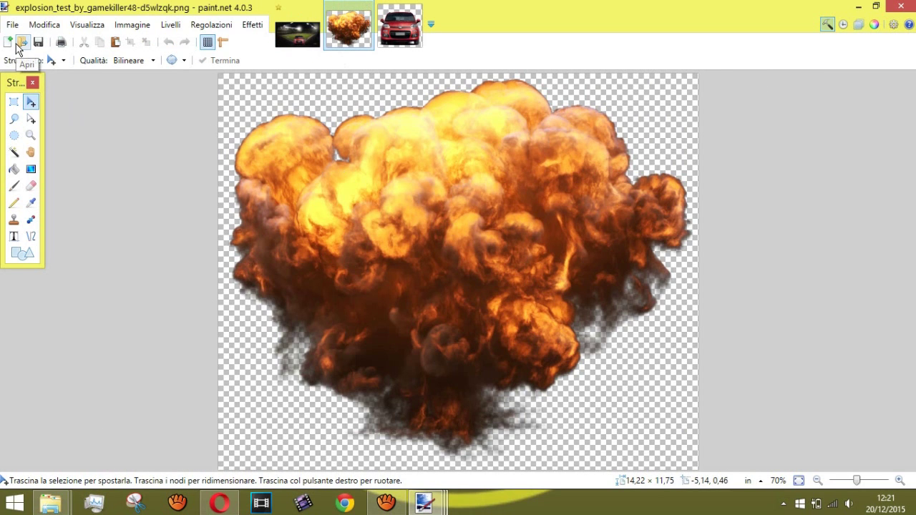
click(35, 27)
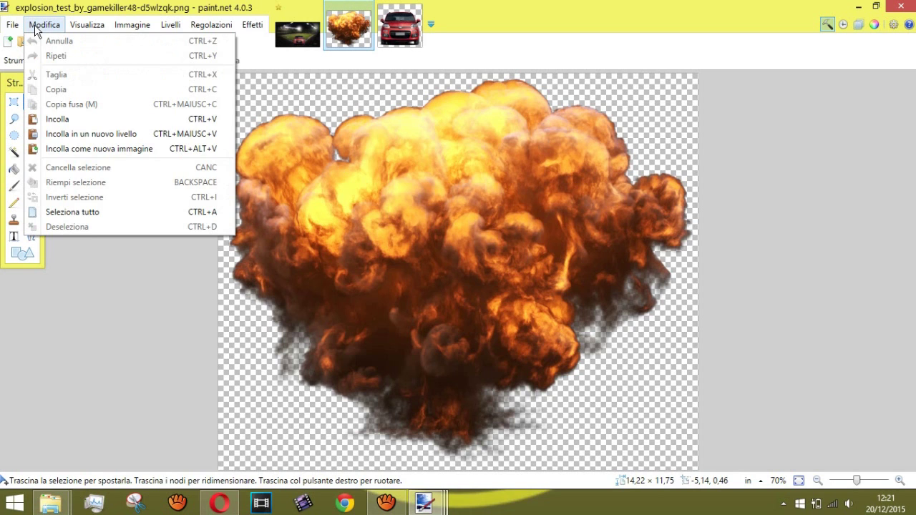
click(50, 211)
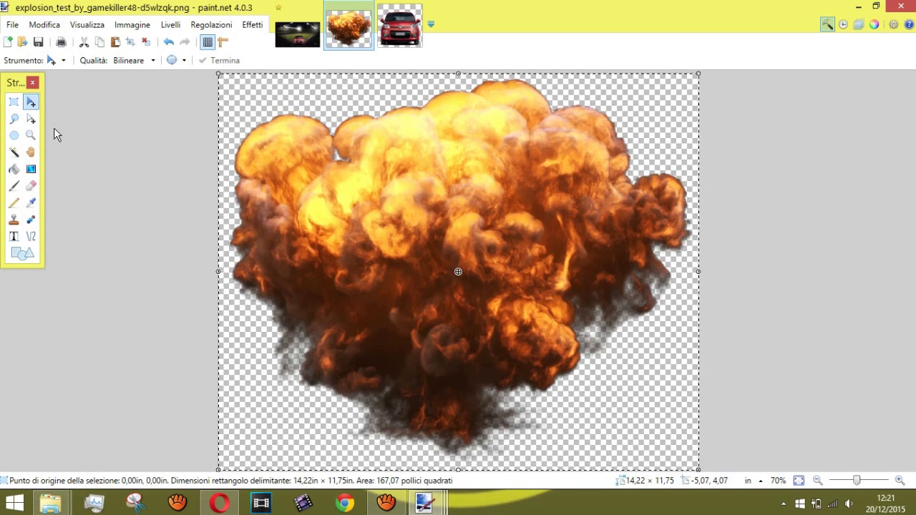
click(100, 42)
Paste the explosion into the stadium image at about 10.24 × 8.46 in and place it in the lower-left corner, beside the car.
click(297, 34)
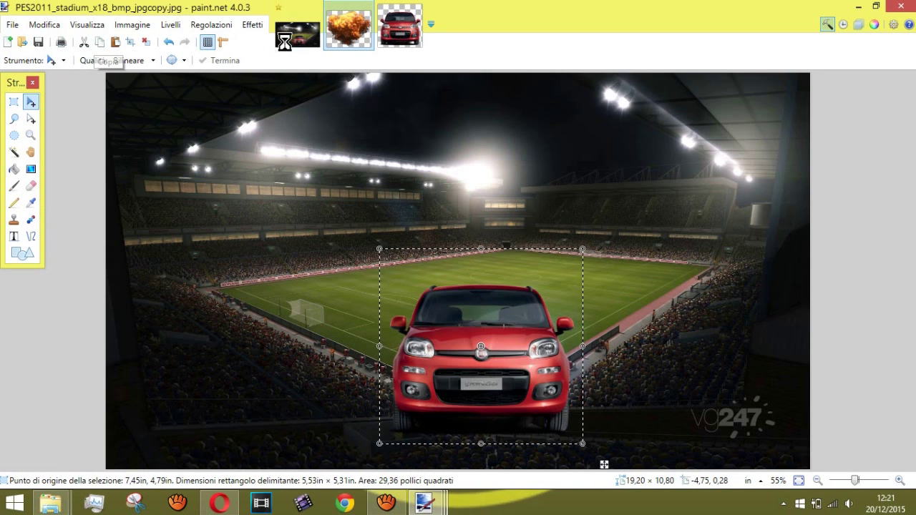
click(44, 25)
click(54, 122)
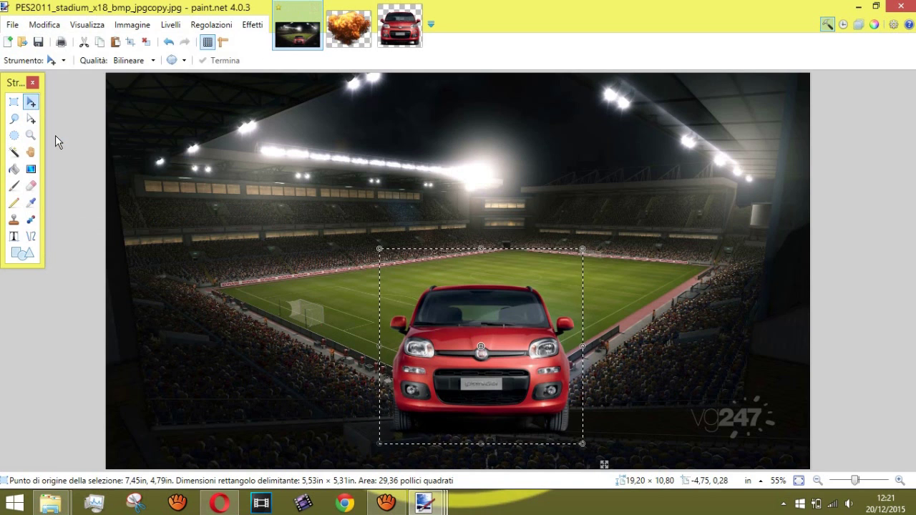
key(ctrl+v)
drag(203, 162, 141, 315)
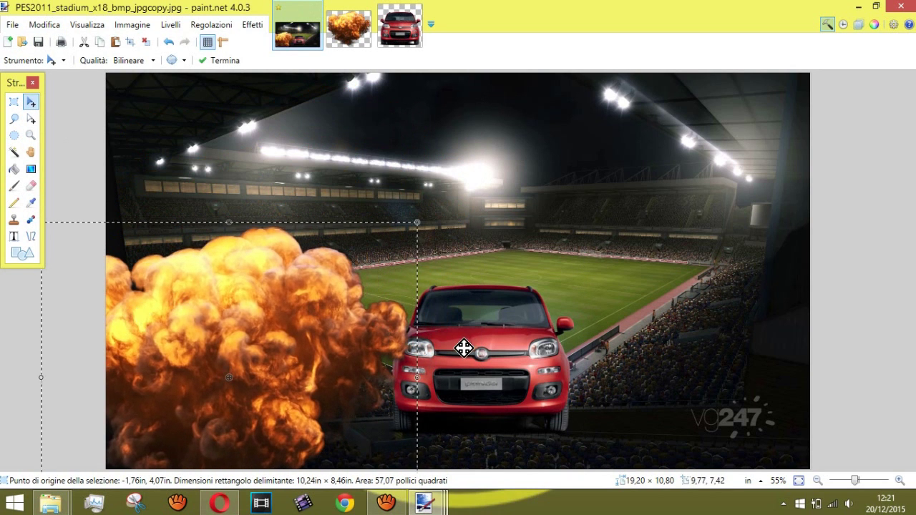
mouse_move(288, 325)
mouse_down()
mouse_move(296, 327)
mouse_move(286, 327)
mouse_up()
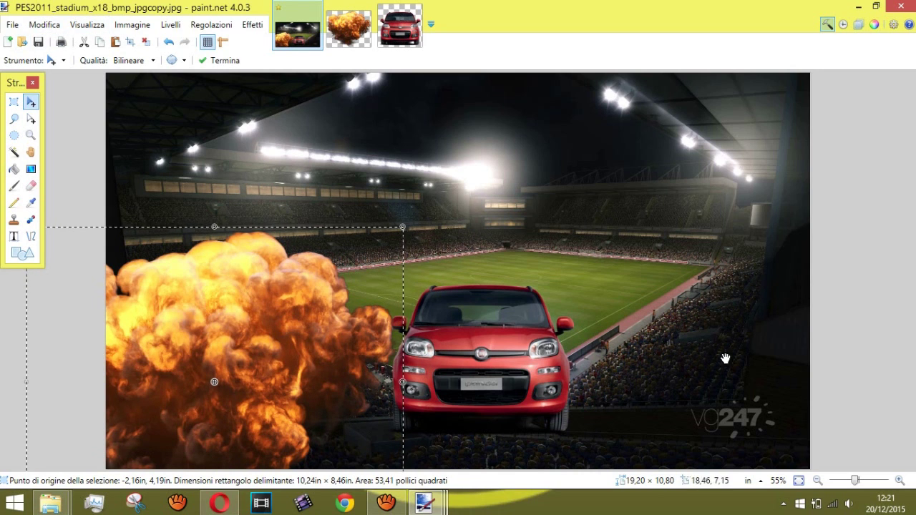
Paste a second explosion, shrink it to about 7.08 × 6.14 in and place it in the stadium image's lower-right corner, beside the car.
click(39, 24)
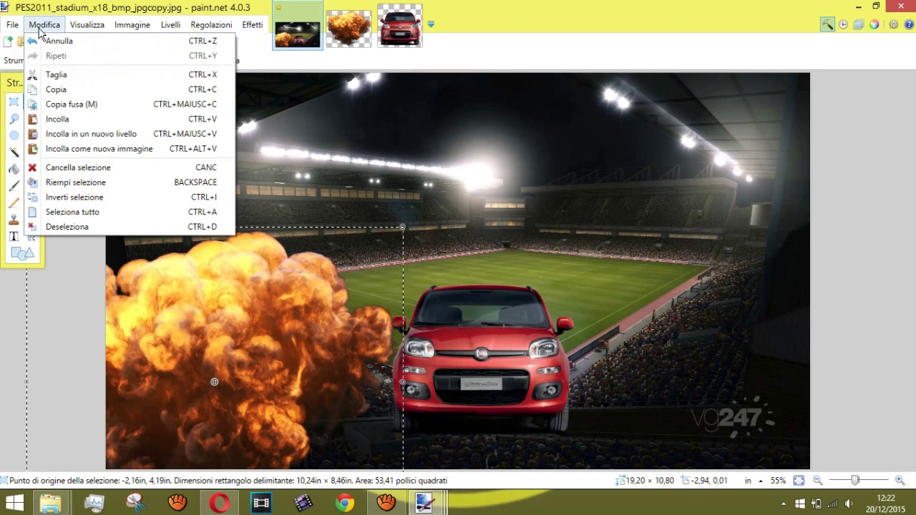
click(154, 134)
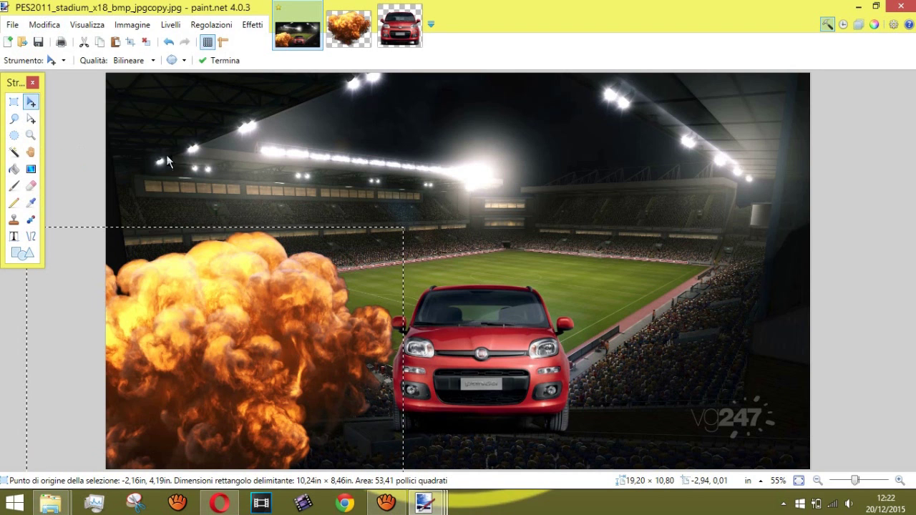
drag(183, 170, 575, 279)
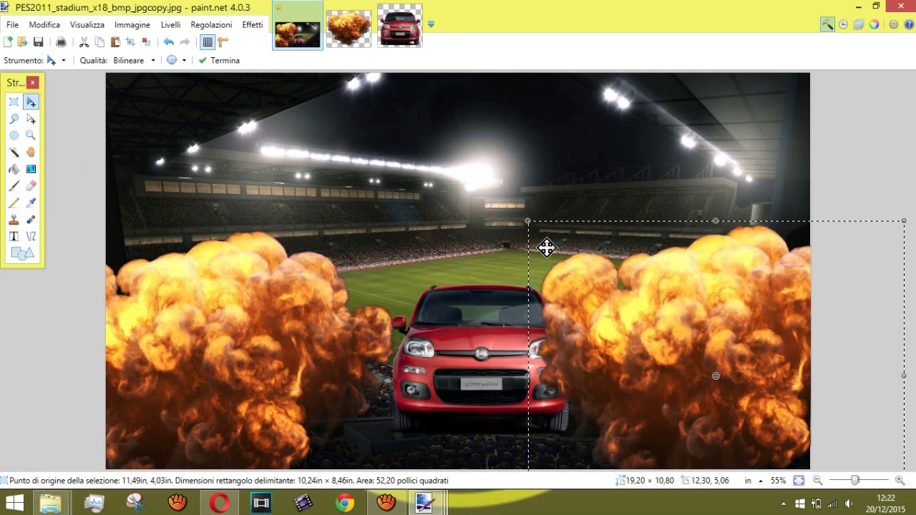
drag(559, 323, 661, 349)
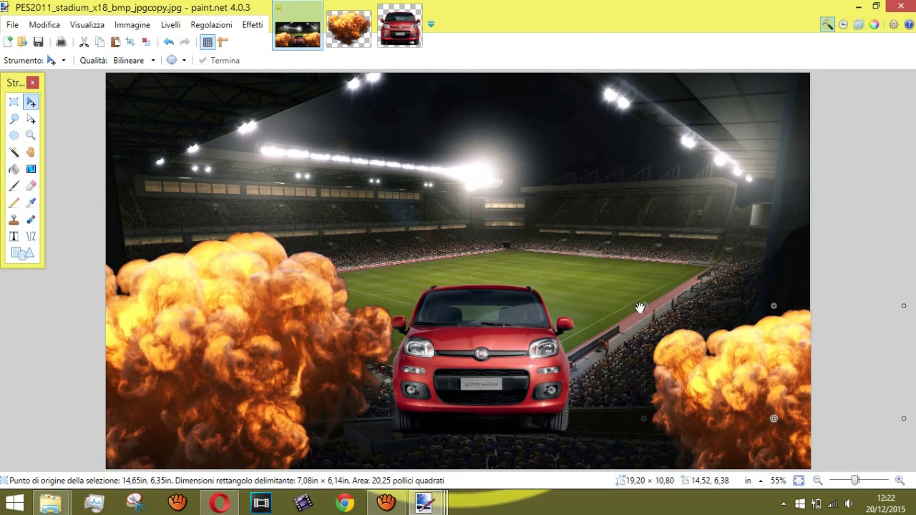
drag(709, 378, 648, 350)
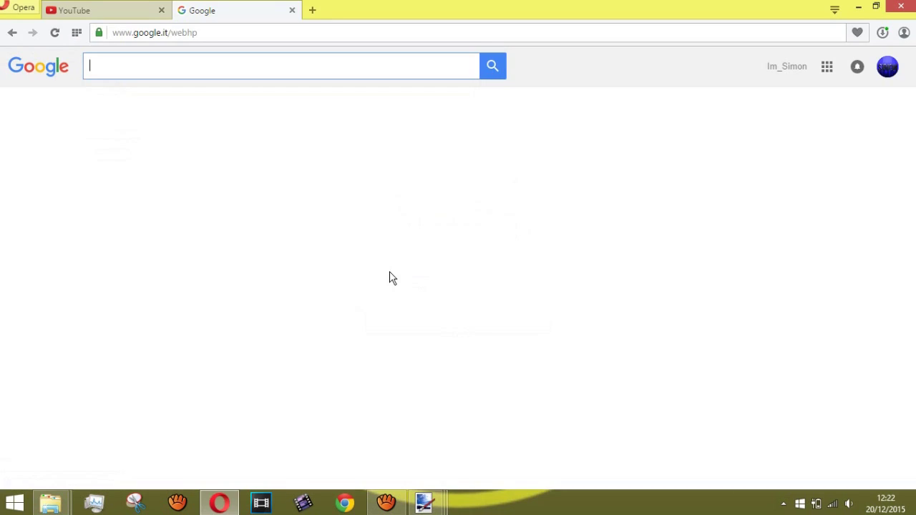
Switch to the Opera browser and search Google Images for "john cena".
text(john cena)
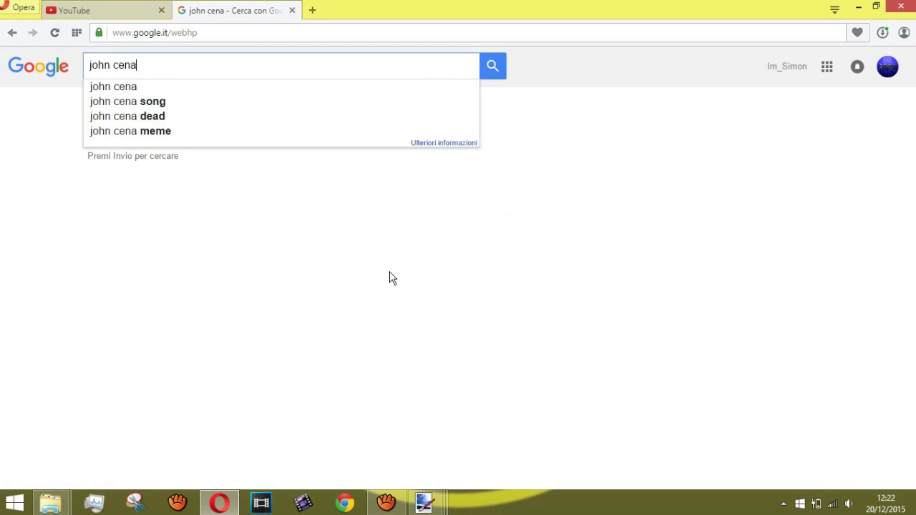
key(Return)
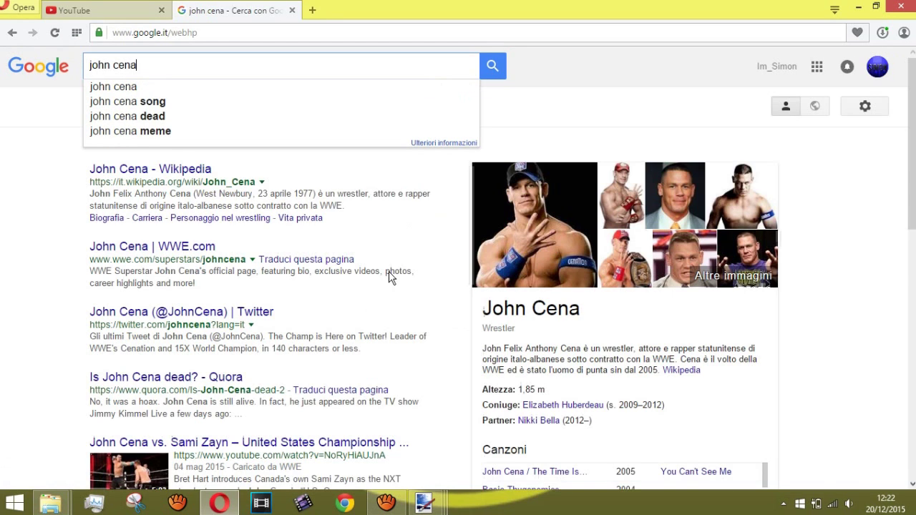
click(232, 119)
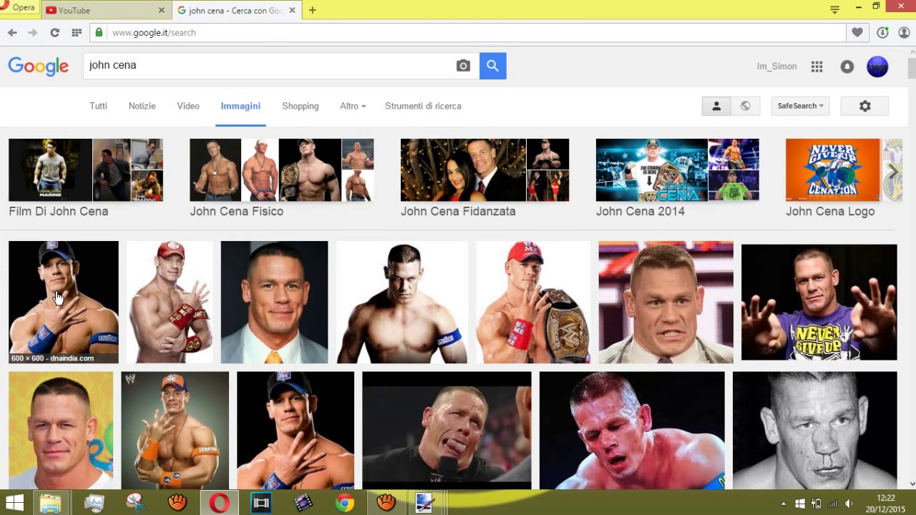
Save the first image result, showing the wrestler in a cap on black, and open 361285-john-cena-2.jpg in paint.net.
click(57, 297)
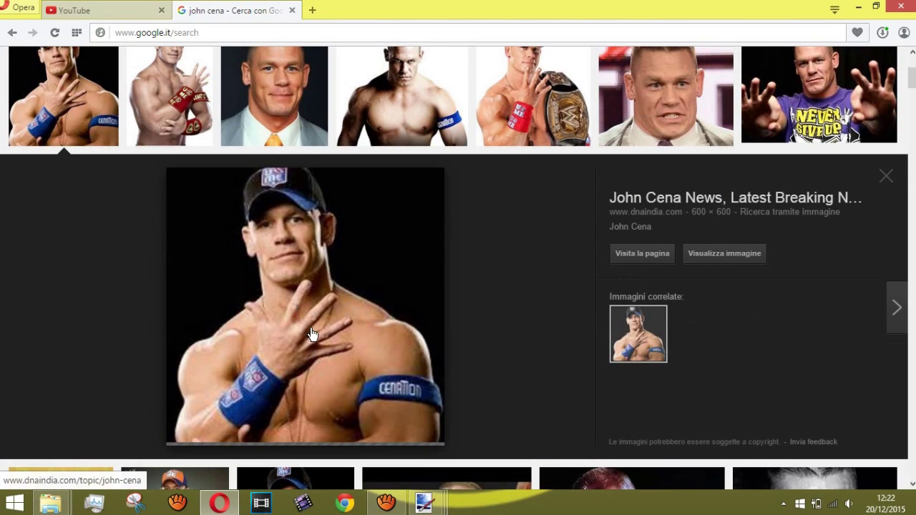
right_click(283, 337)
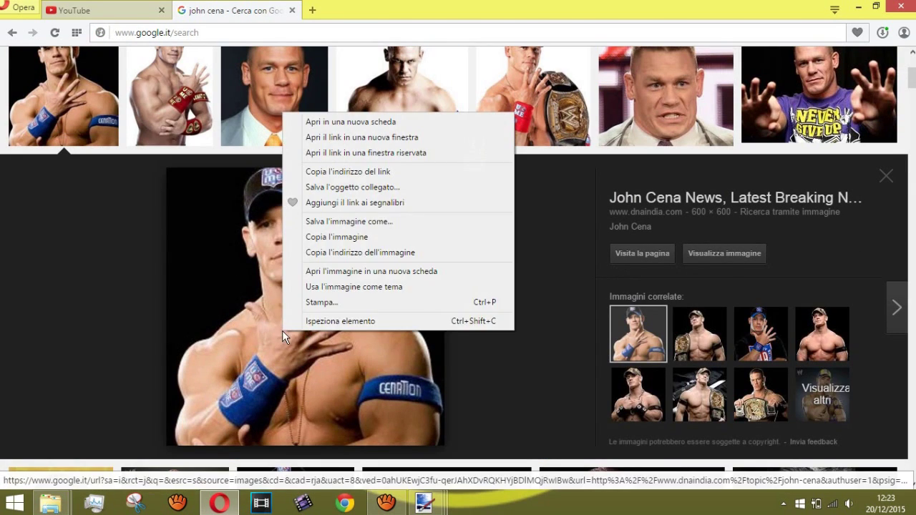
click(328, 224)
click(329, 321)
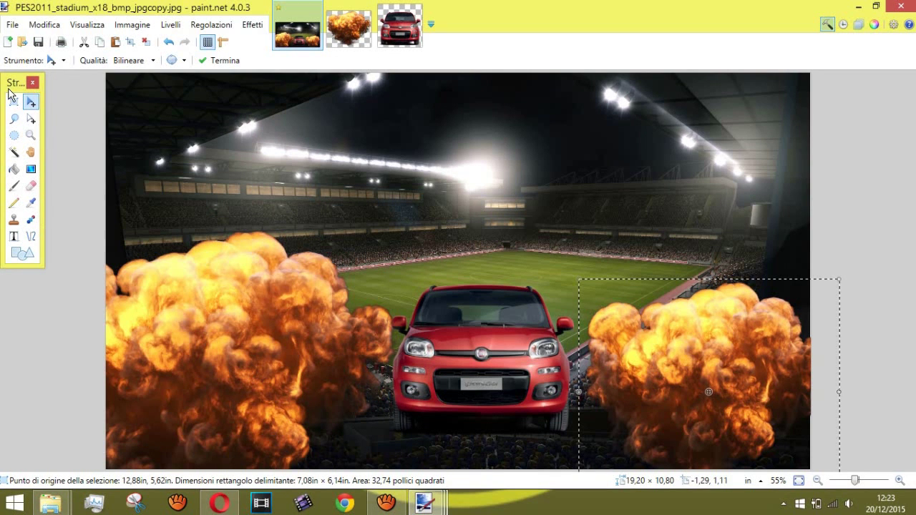
click(23, 43)
double_click(160, 257)
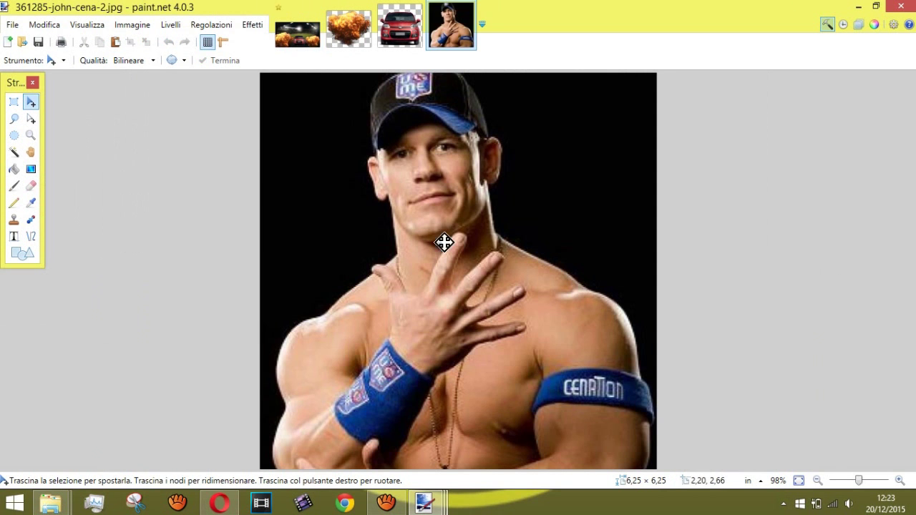
Select the black background left of the wrestler with the Magic Wand at 31% tolerance and delete it.
click(13, 152)
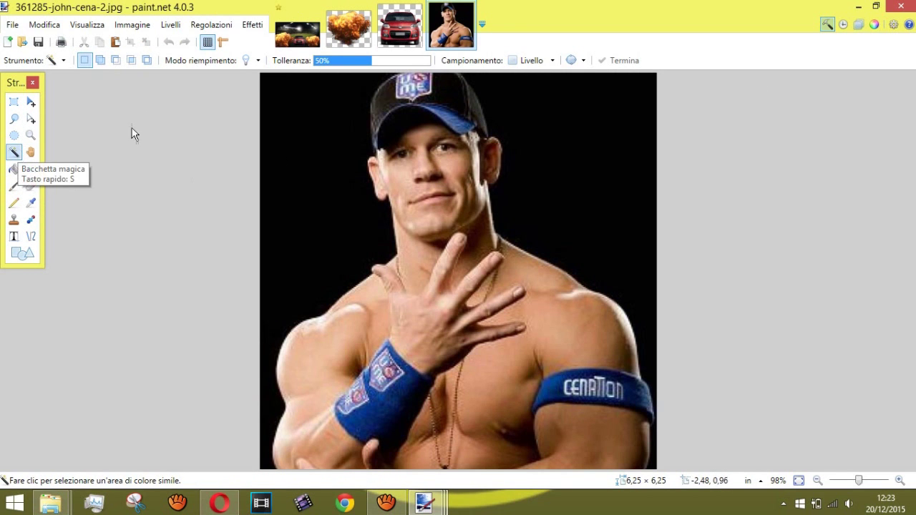
click(306, 117)
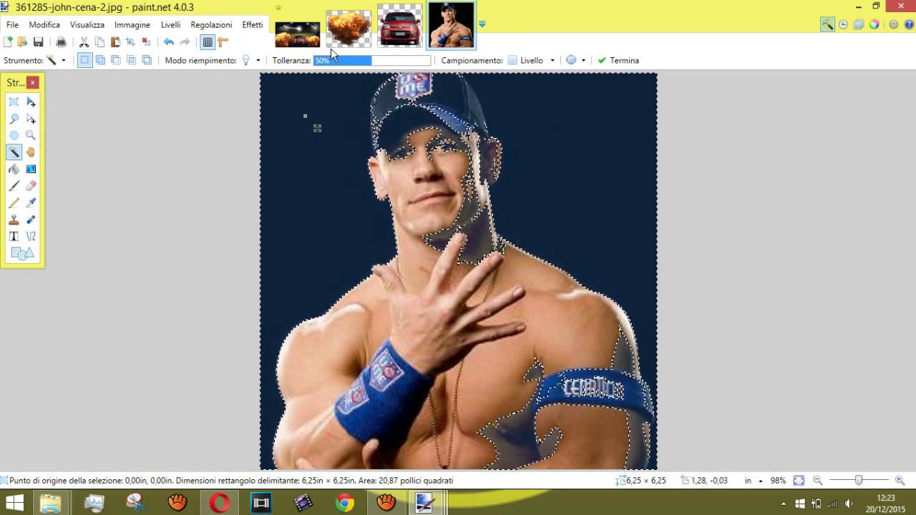
click(351, 61)
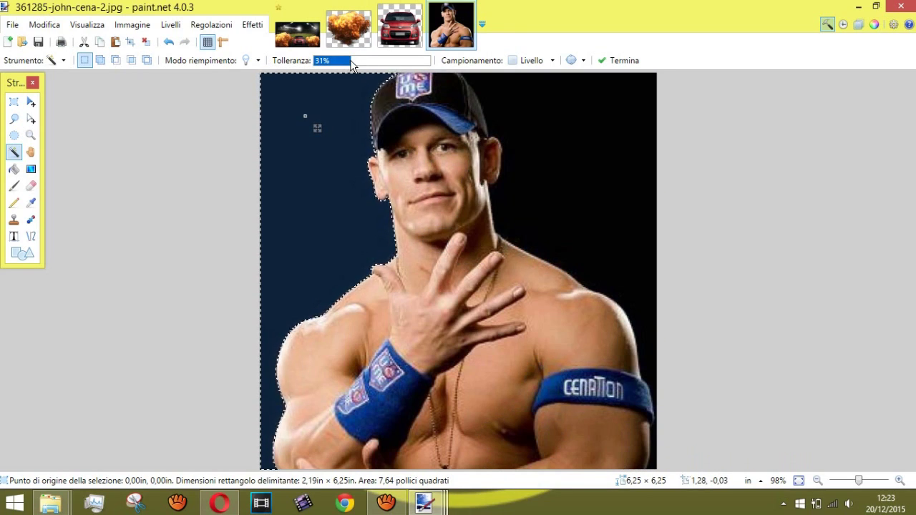
click(30, 186)
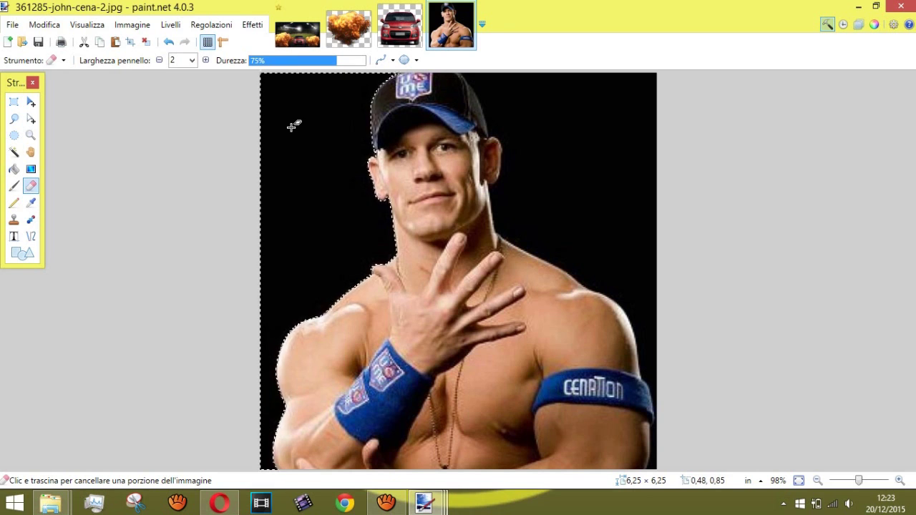
drag(286, 140, 305, 173)
key(Delete)
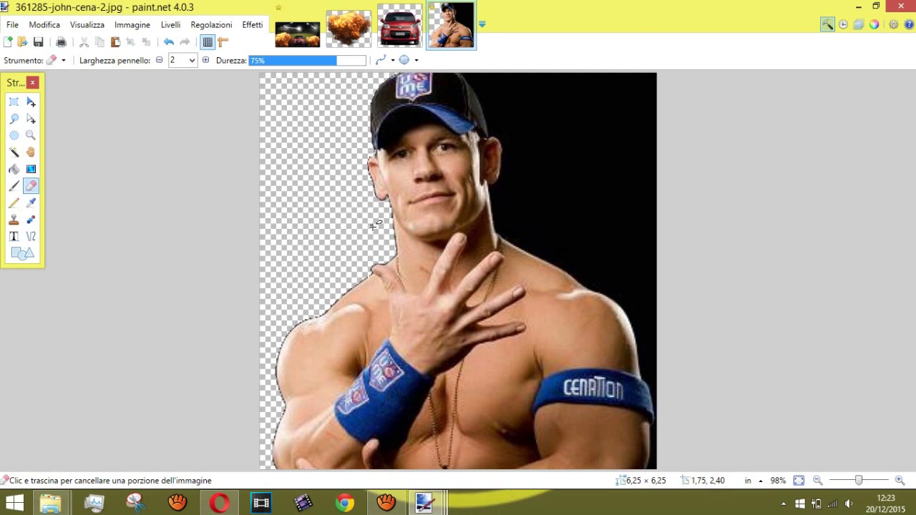
Select the black background right of the wrestler with the Magic Wand at 23% tolerance and delete it.
click(13, 153)
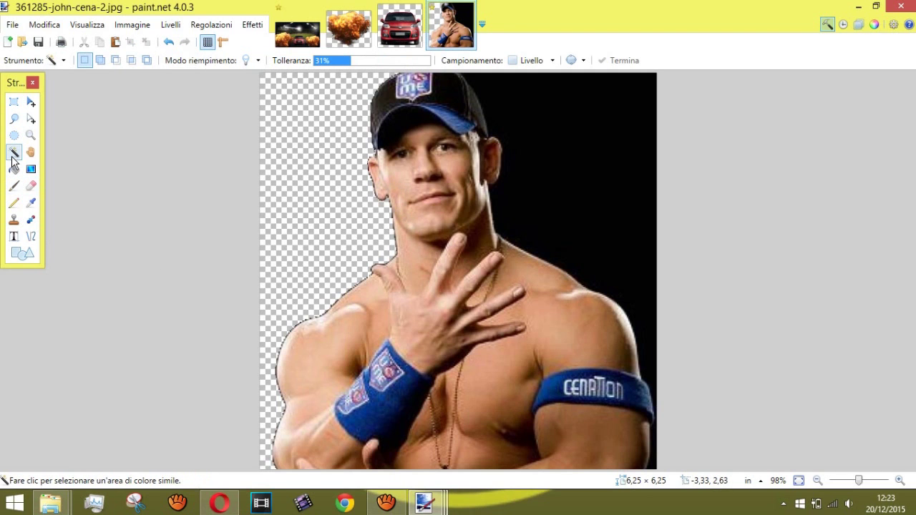
click(581, 154)
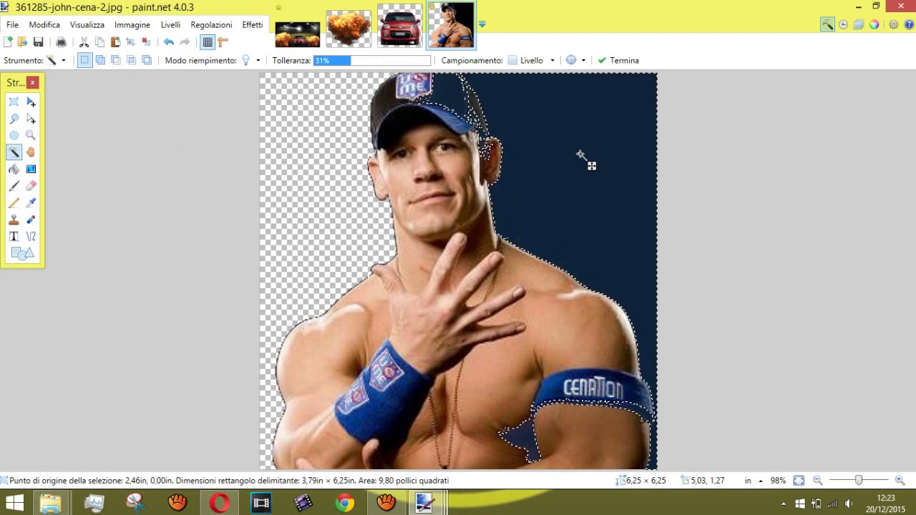
click(340, 60)
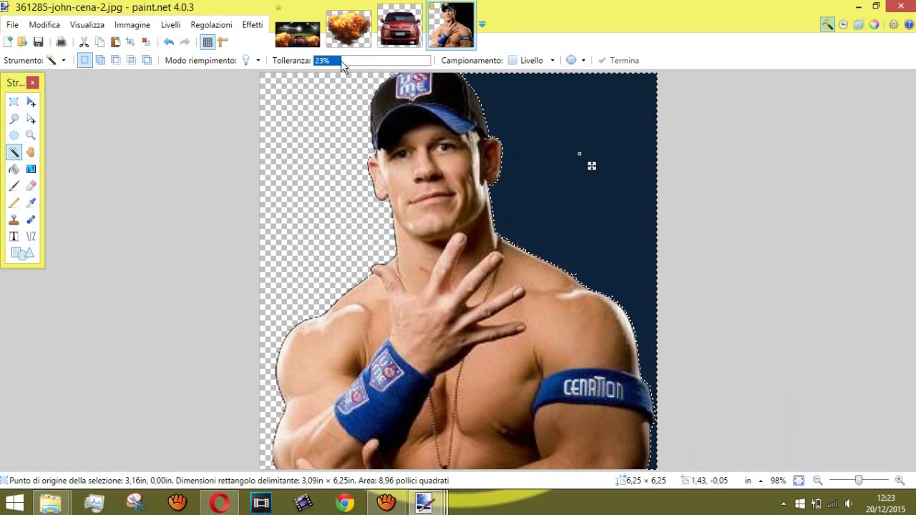
key(Delete)
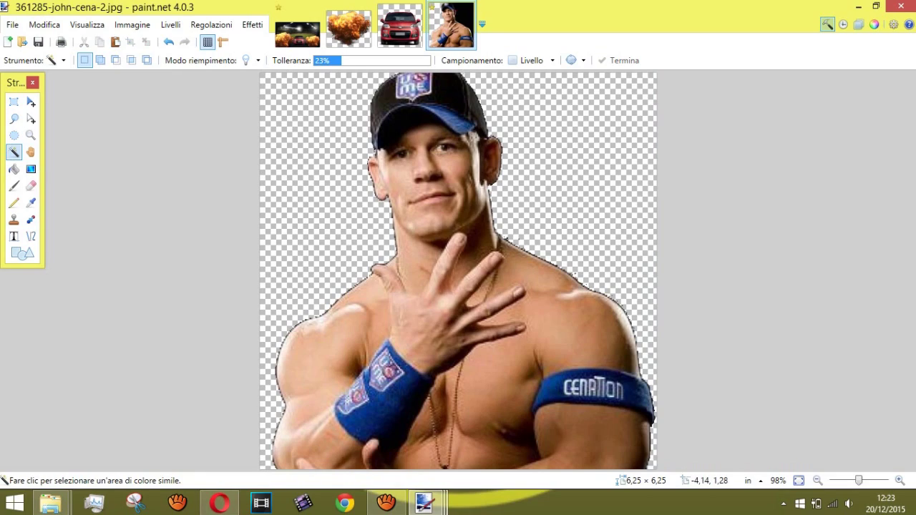
drag(863, 476, 865, 479)
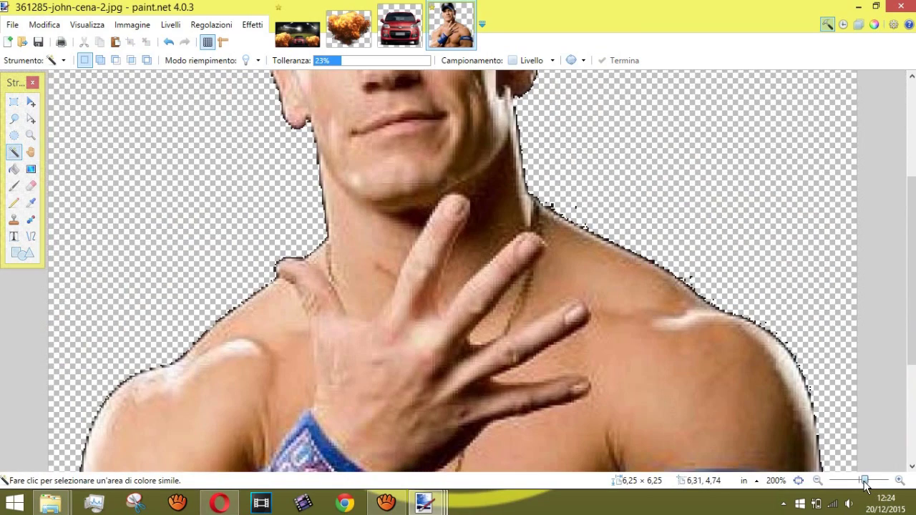
click(30, 188)
click(13, 152)
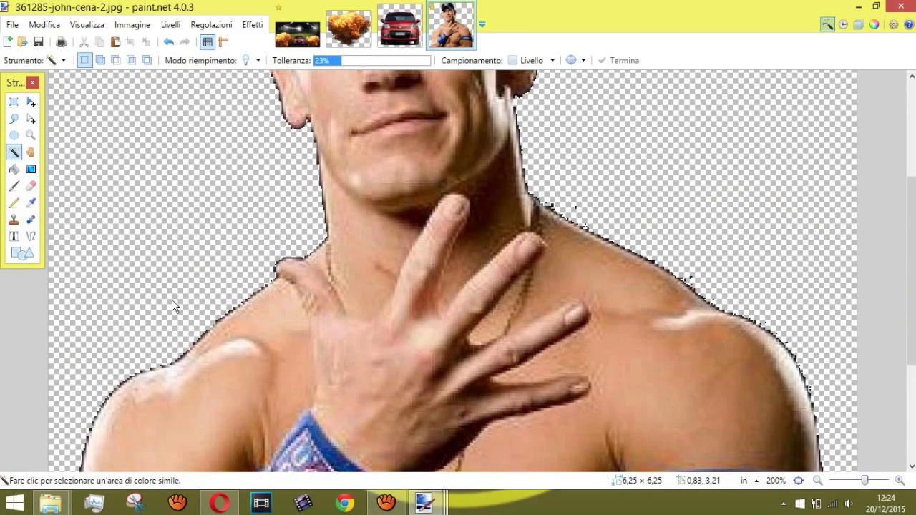
click(189, 361)
scroll(788, 272, up, 3)
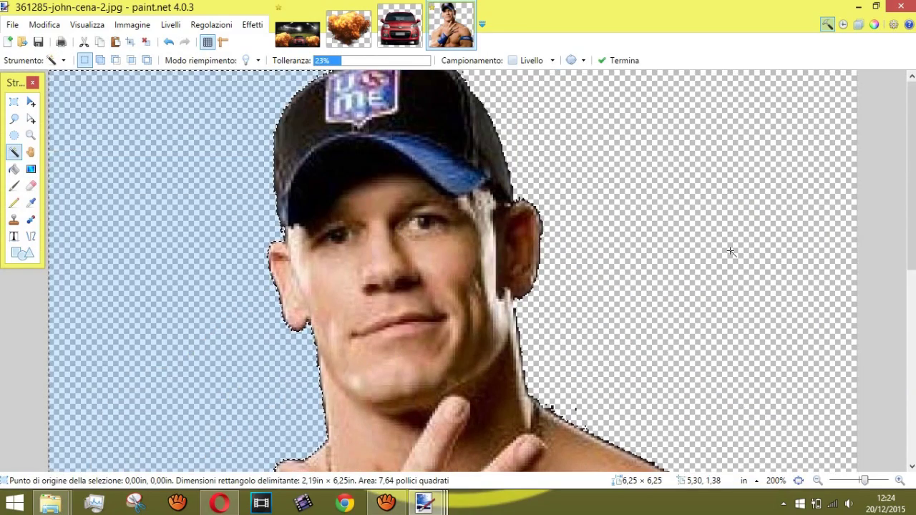
click(731, 252)
Remove the leftover dark pixels around the ear on the right of the cut-out with the Magic Wand.
drag(866, 482, 879, 480)
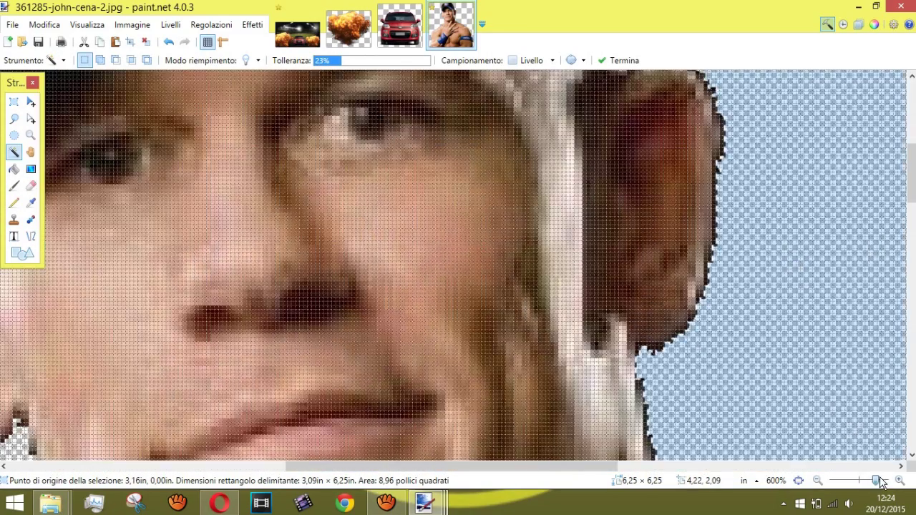
scroll(833, 266, up, 2)
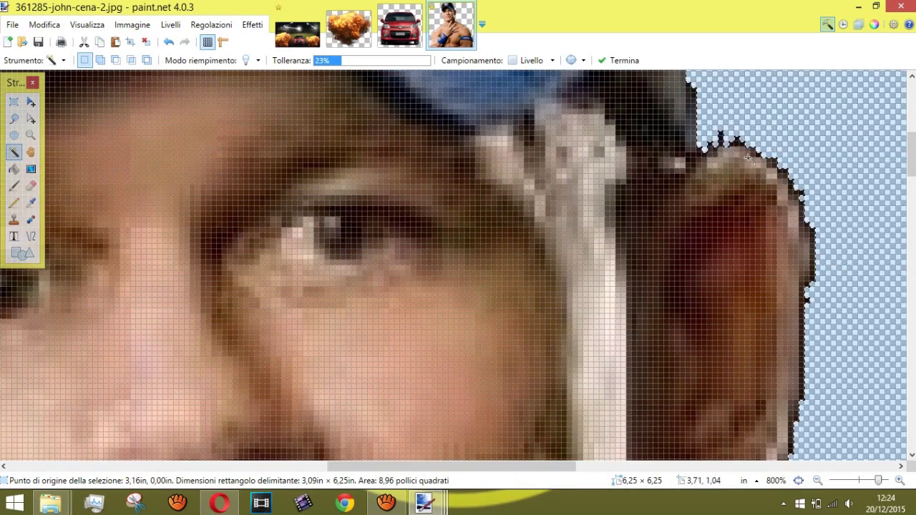
click(721, 137)
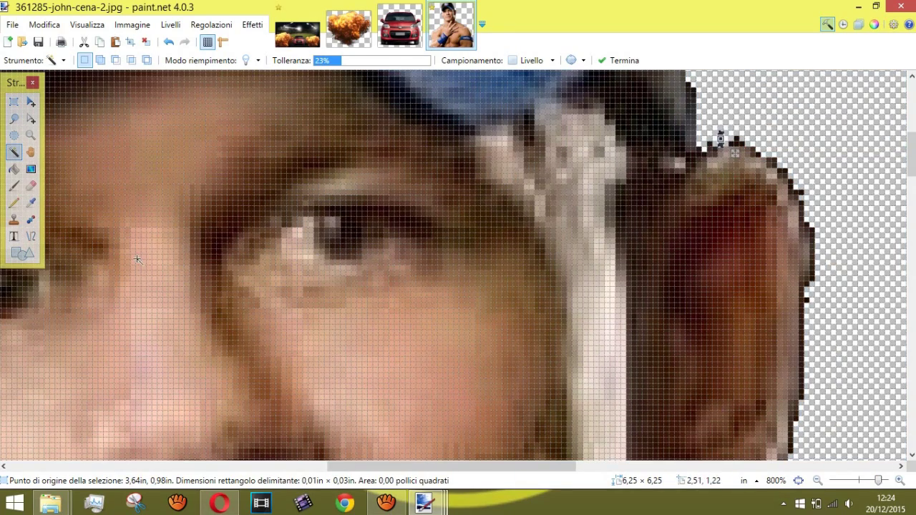
key(ctrl+d)
click(741, 143)
key(Delete)
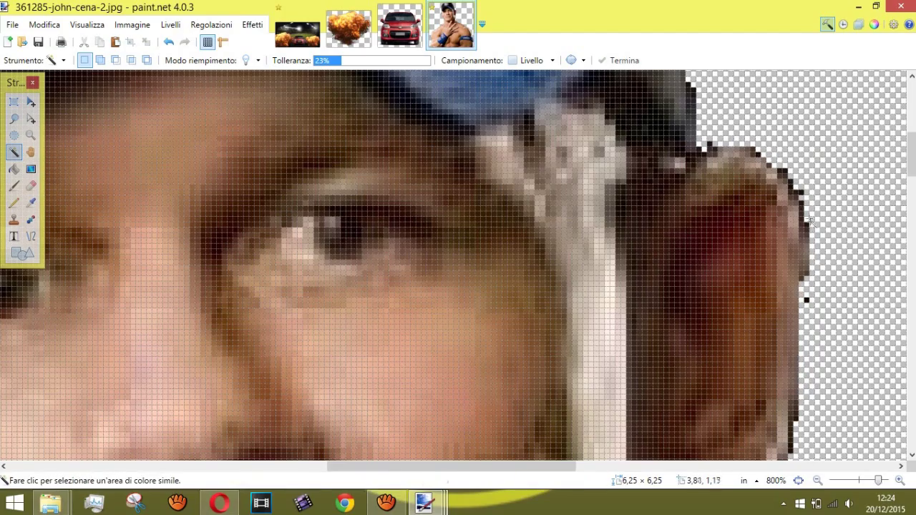
click(807, 207)
Delete the stray dark pixels along the neck and shoulder edge on the right of the cut-out.
scroll(852, 185, down, 5)
click(852, 187)
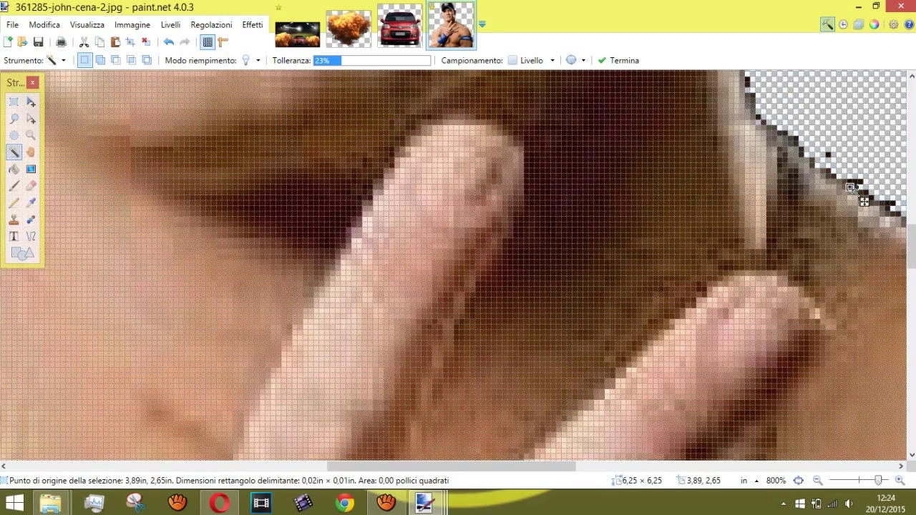
key(Delete)
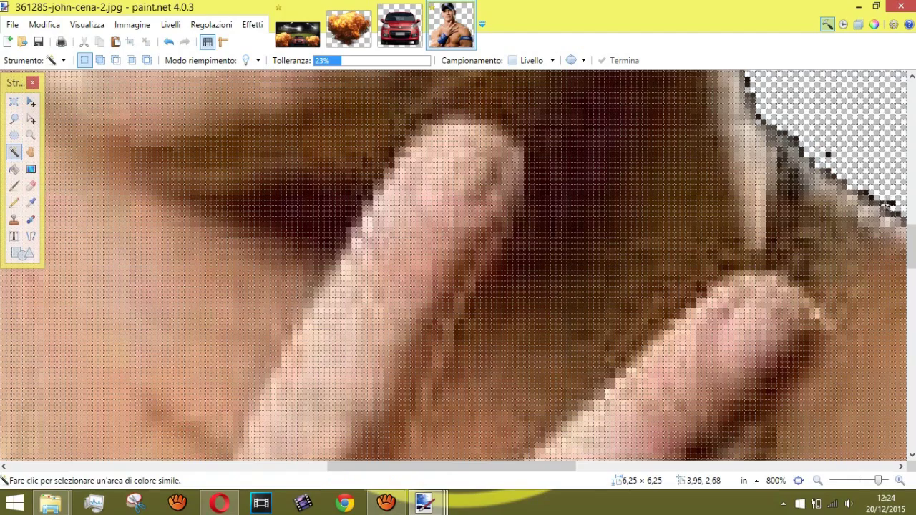
scroll(726, 268, down, 5)
drag(879, 484, 860, 485)
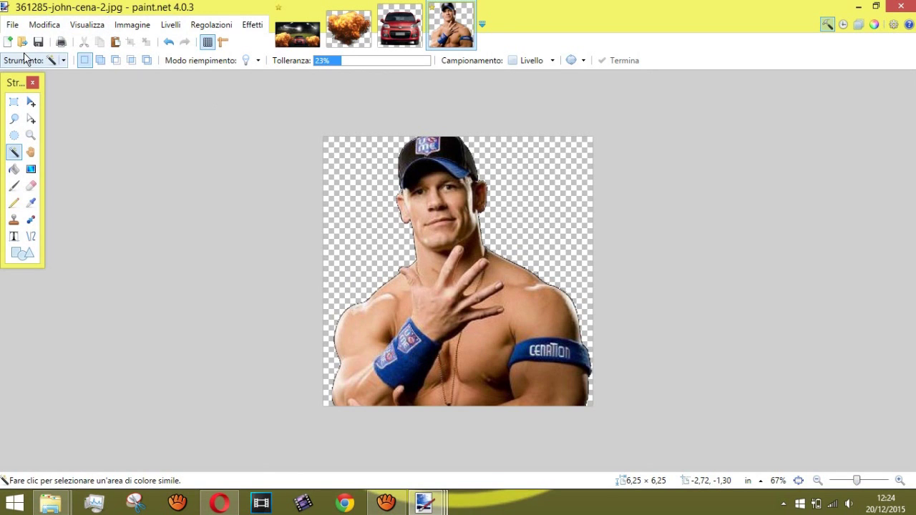
Copy the entire wrestler cut-out and paste it into the stadium montage on a new layer.
click(50, 30)
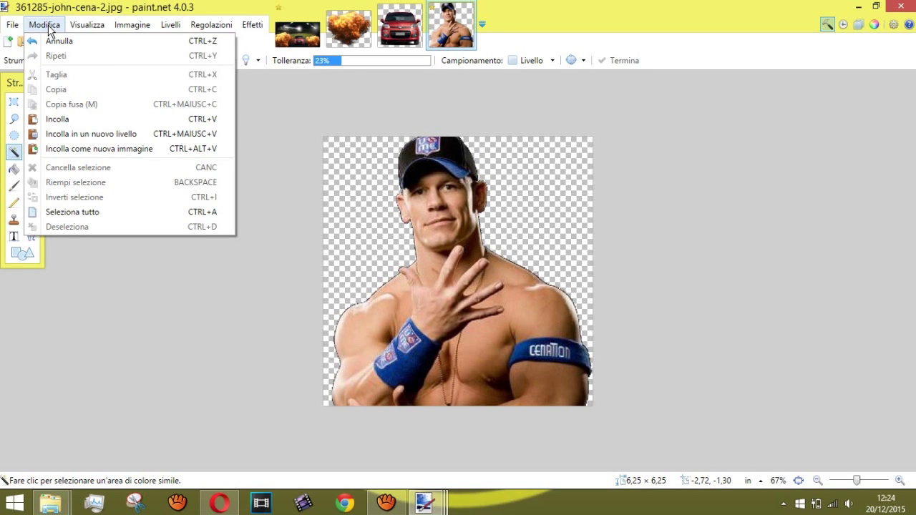
click(91, 212)
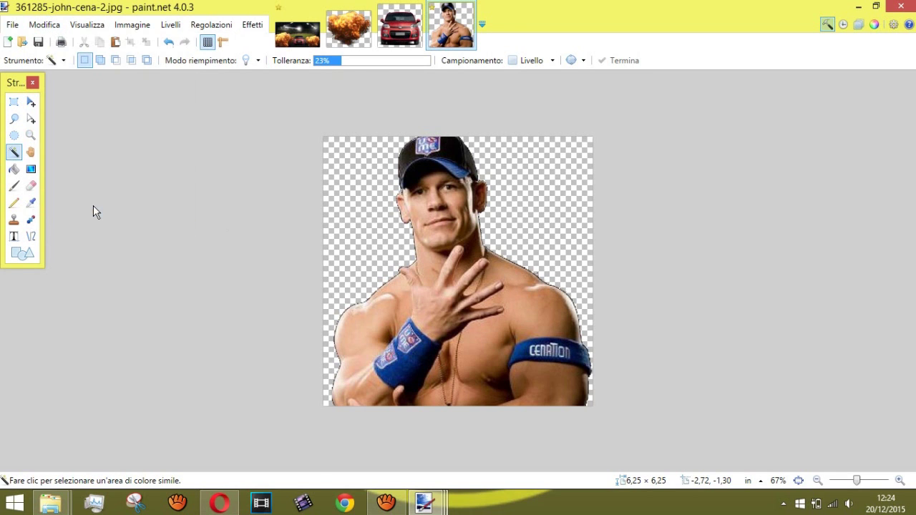
click(98, 43)
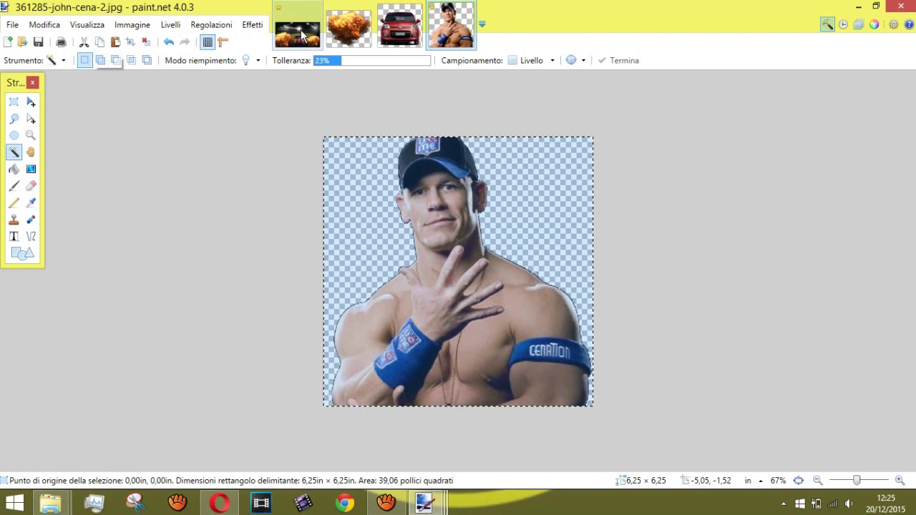
click(297, 29)
click(44, 24)
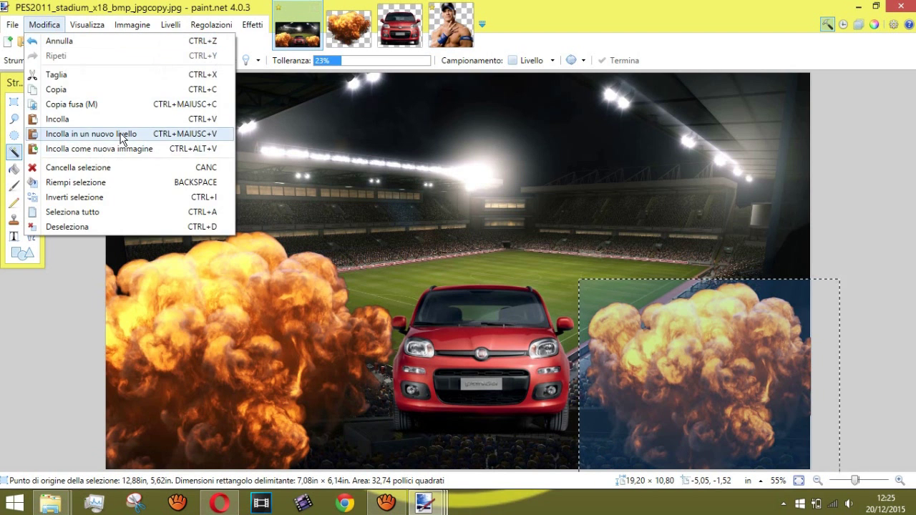
click(120, 132)
Move the wrestler directly above the red car and scale him to about 3.43 × 4.92 in.
drag(191, 223, 473, 254)
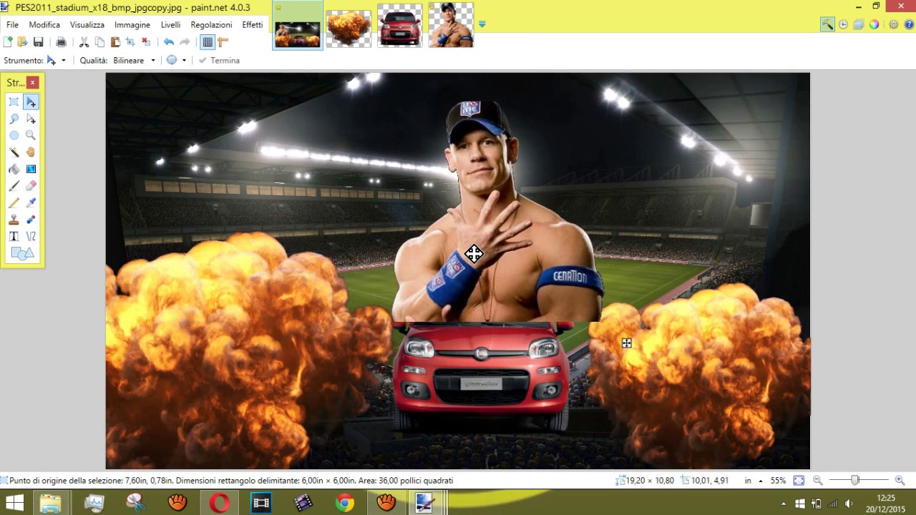
drag(381, 322, 413, 281)
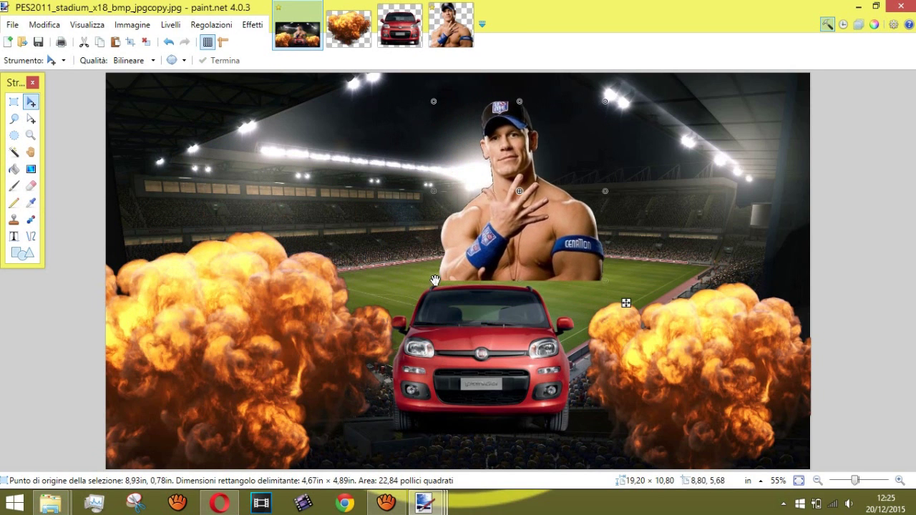
drag(511, 243, 488, 259)
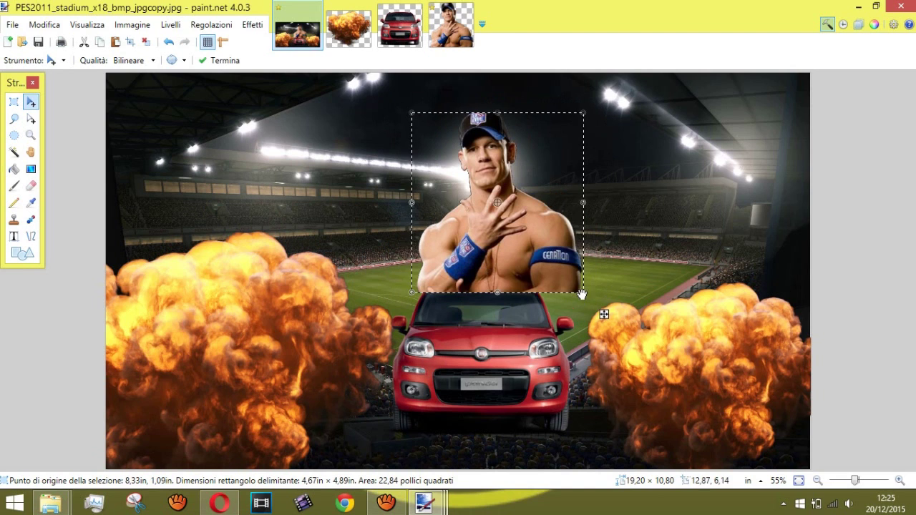
drag(584, 292, 546, 295)
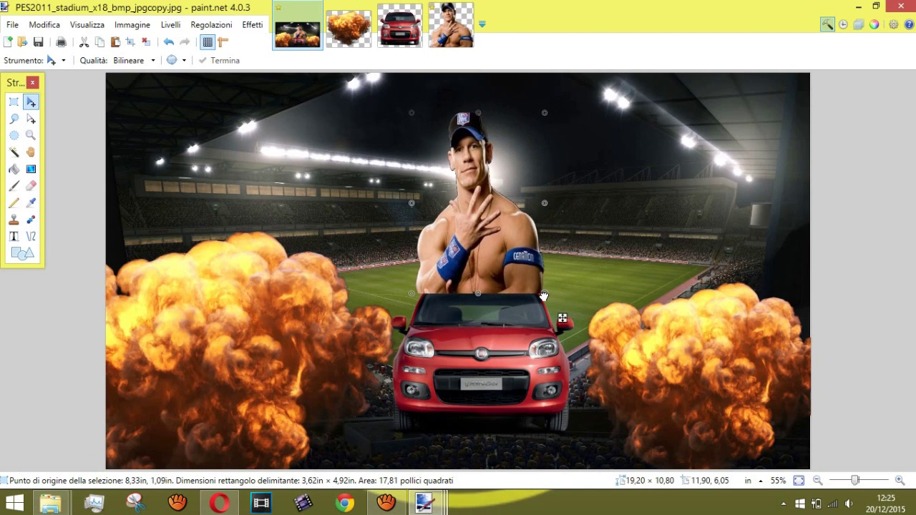
drag(412, 113, 419, 113)
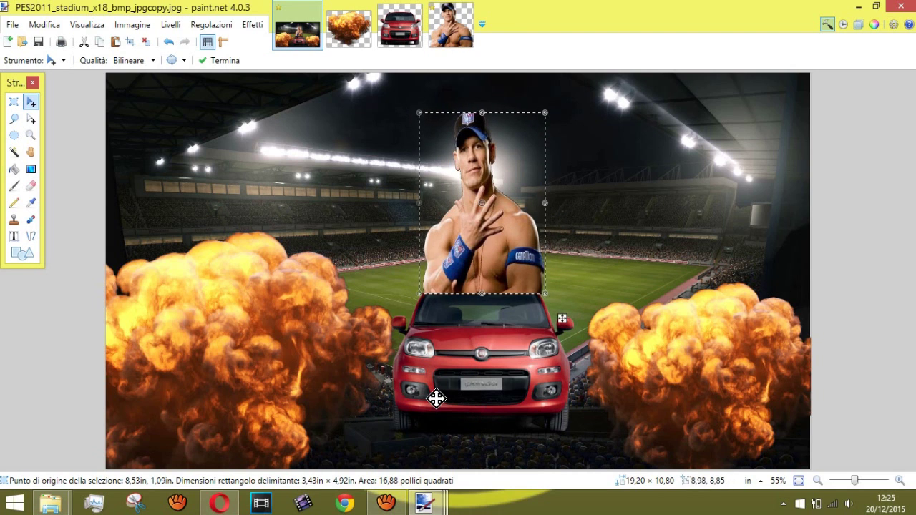
Switch to the Text tool and deselect the pasted wrestler so text can be placed anywhere in the montage.
click(14, 220)
click(14, 236)
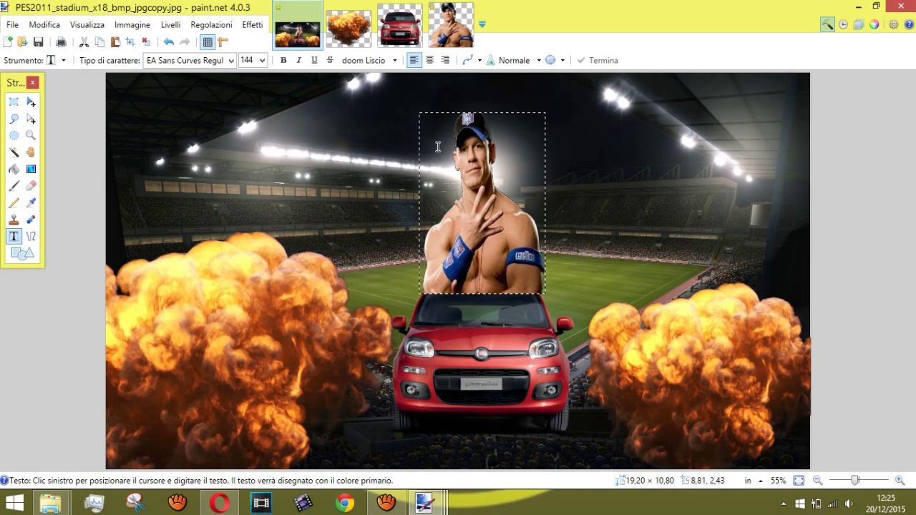
click(218, 121)
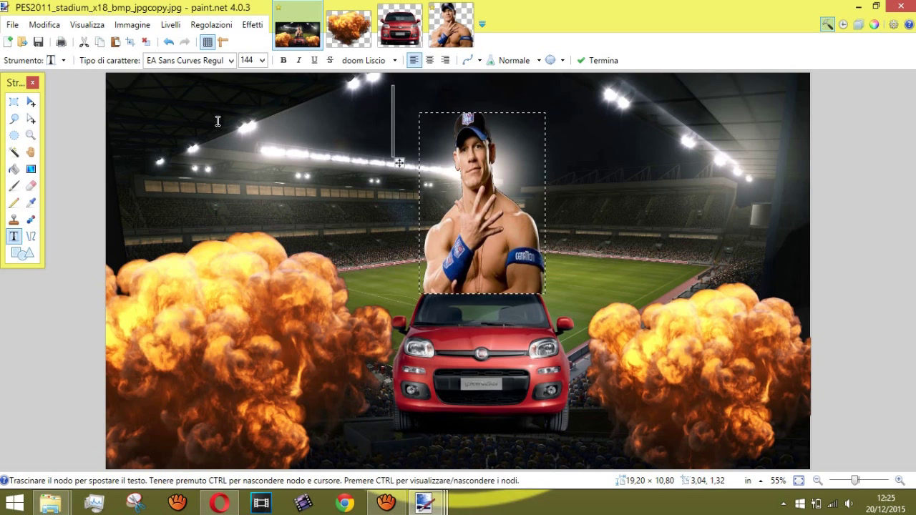
key(BackSpace)
key(BackSpace)
key(BackSpace)
key(BackSpace)
key(BackSpace)
key(BackSpace)
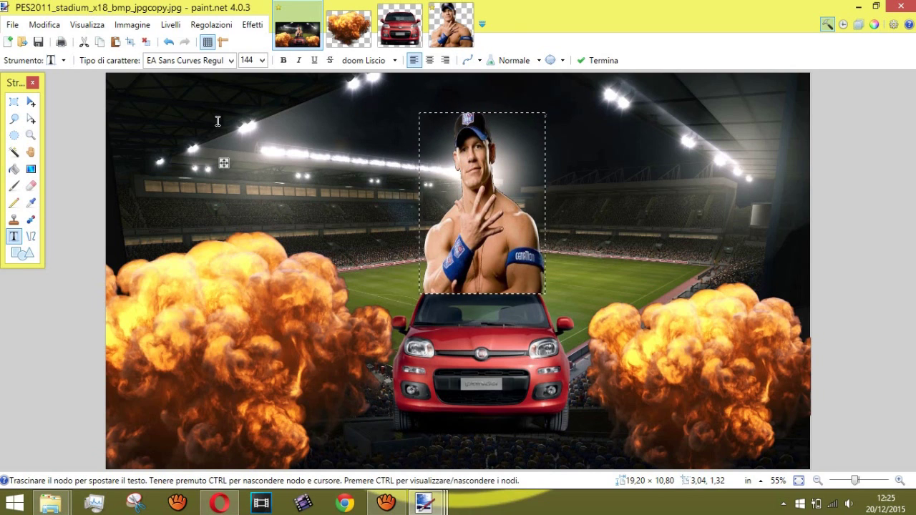
click(40, 29)
click(90, 228)
click(261, 126)
text(FVFB)
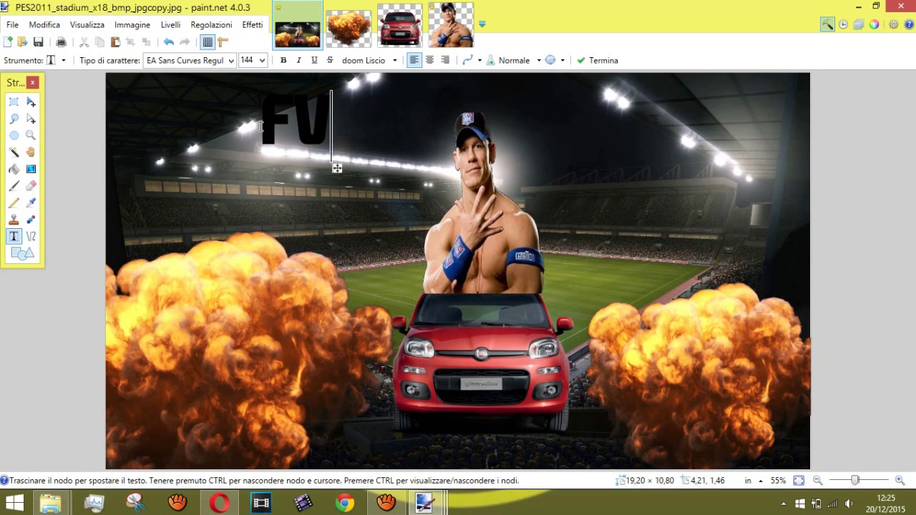
key(BackSpace)
key(BackSpace)
key(BackSpace)
key(BackSpace)
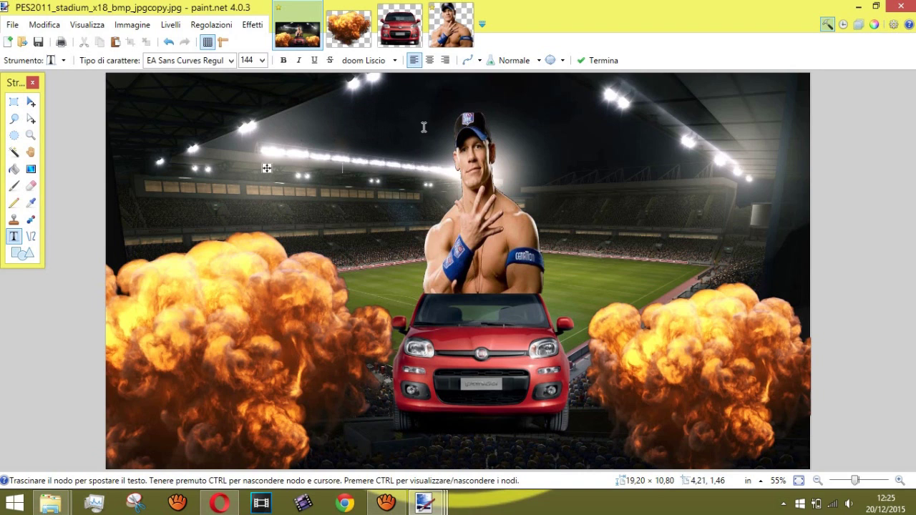
click(356, 177)
click(171, 150)
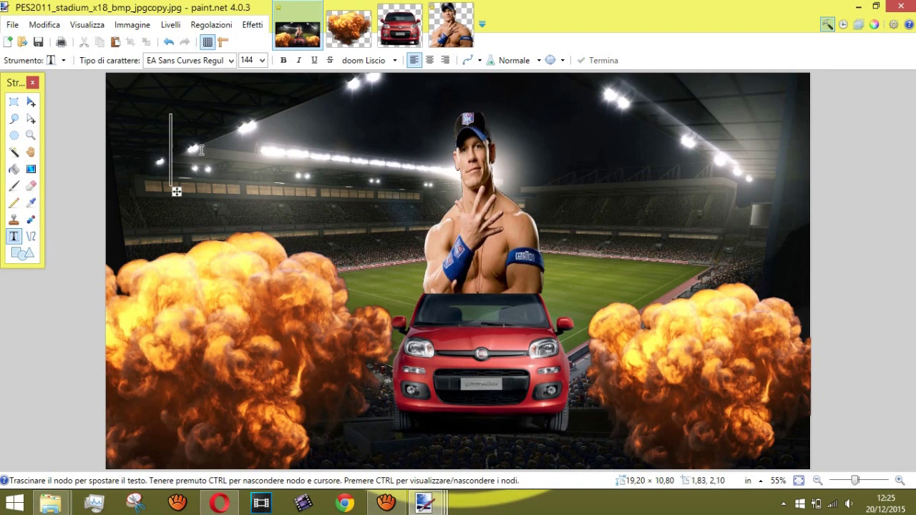
Change the primary colour from the colour wheel to a light coral red for the text.
click(871, 26)
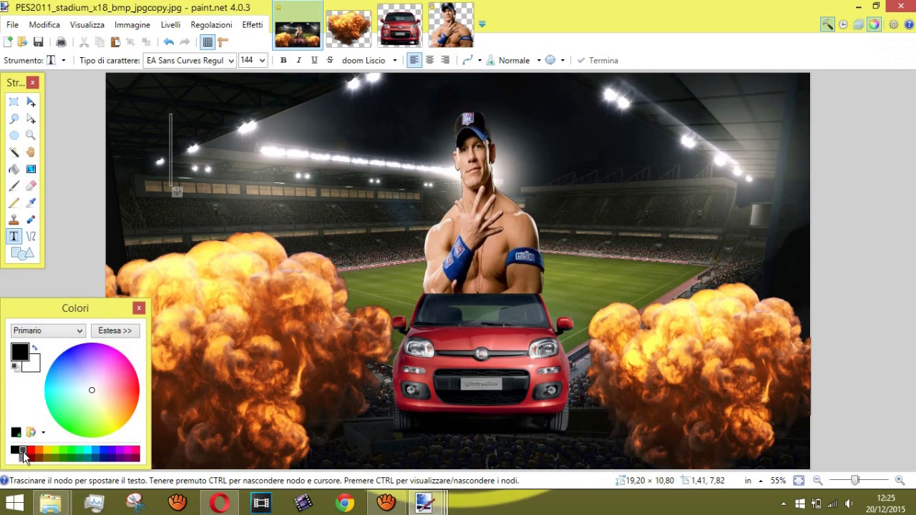
click(116, 389)
click(54, 406)
click(113, 410)
mouse_move(91, 384)
mouse_down()
mouse_move(96, 399)
mouse_move(114, 400)
mouse_move(125, 388)
mouse_up()
Add the text "JOHN CENA" with "È UNA PANDA" below it across the upper stadium, spacing the words around the wrestler.
click(260, 134)
text(VTG)
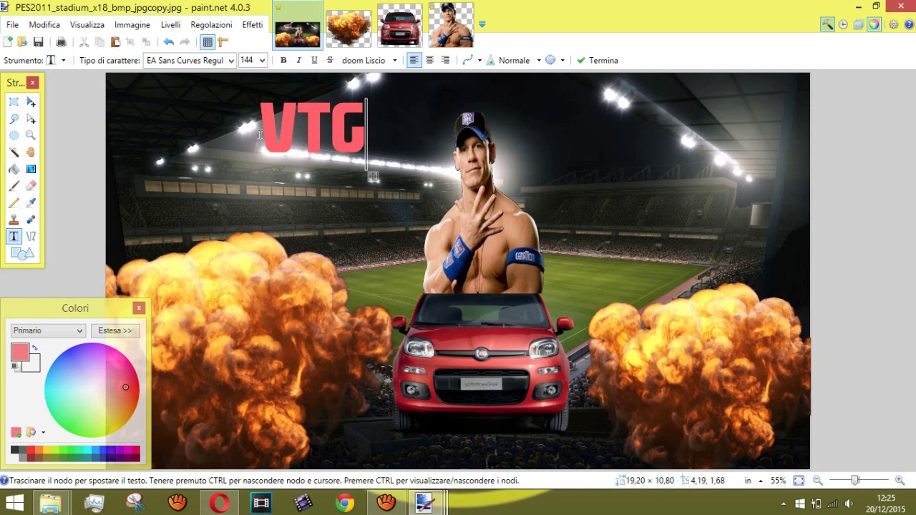
key(BackSpace)
key(BackSpace)
key(BackSpace)
text(H)
key(BackSpace)
text(JOHN      CENA)
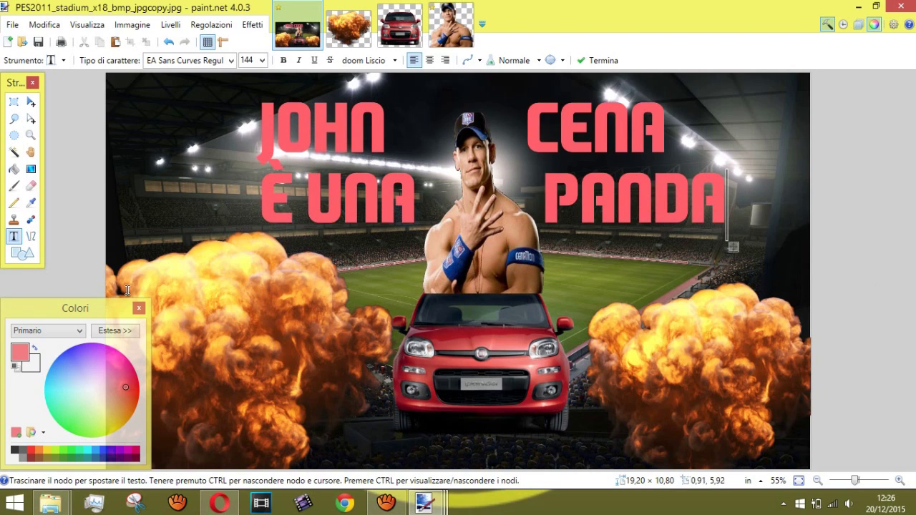
click(174, 123)
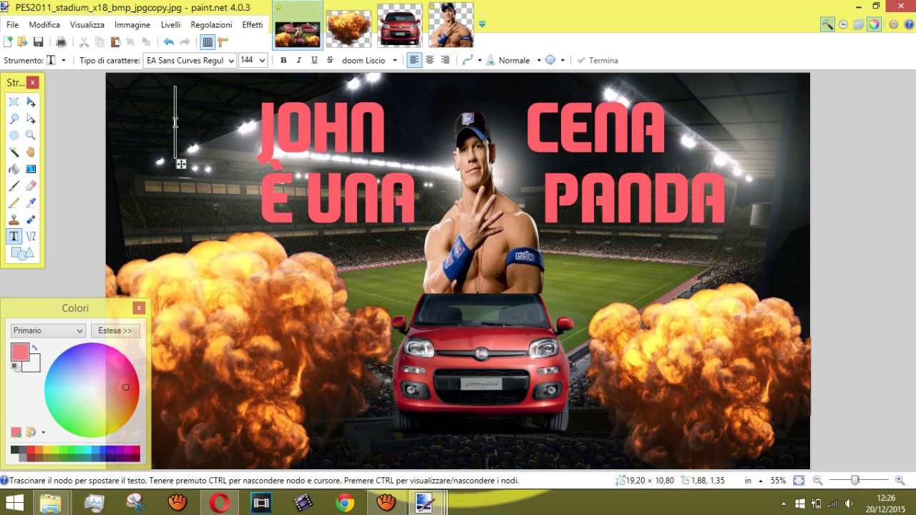
click(728, 211)
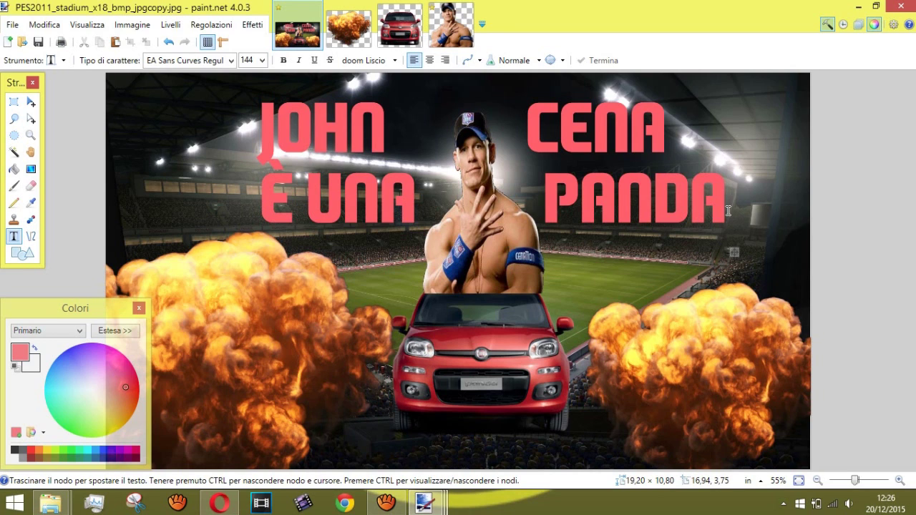
click(463, 38)
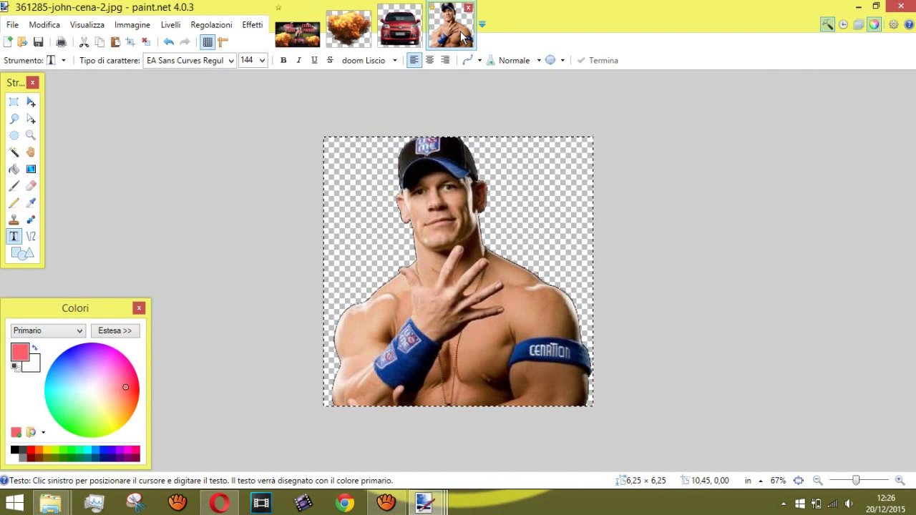
click(315, 28)
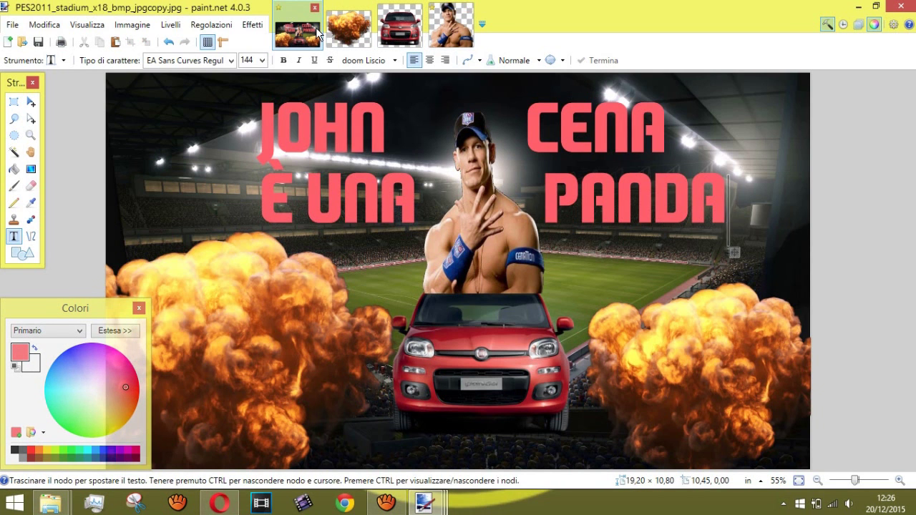